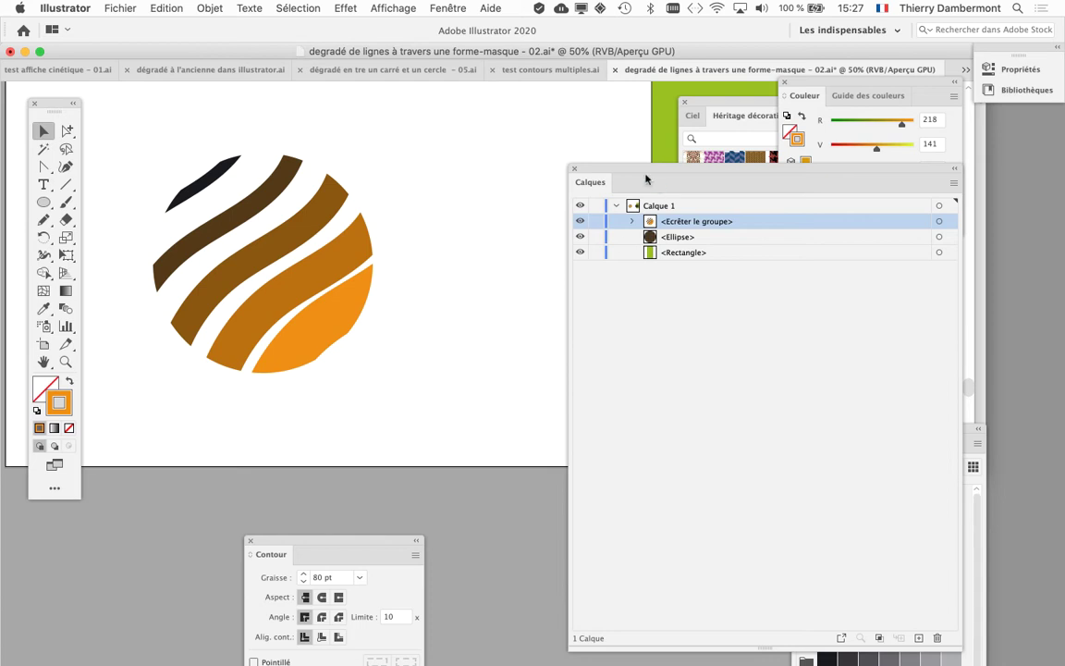
# Clear the Calques and Héritage décoratif panels aside, then shift the patterned circle and green rectangle left and reselect the circle.
pyautogui.moveTo(647, 179)
pyautogui.mouseDown()
pyautogui.moveTo(724, 303)
pyautogui.moveTo(764, 416)
pyautogui.mouseUp()
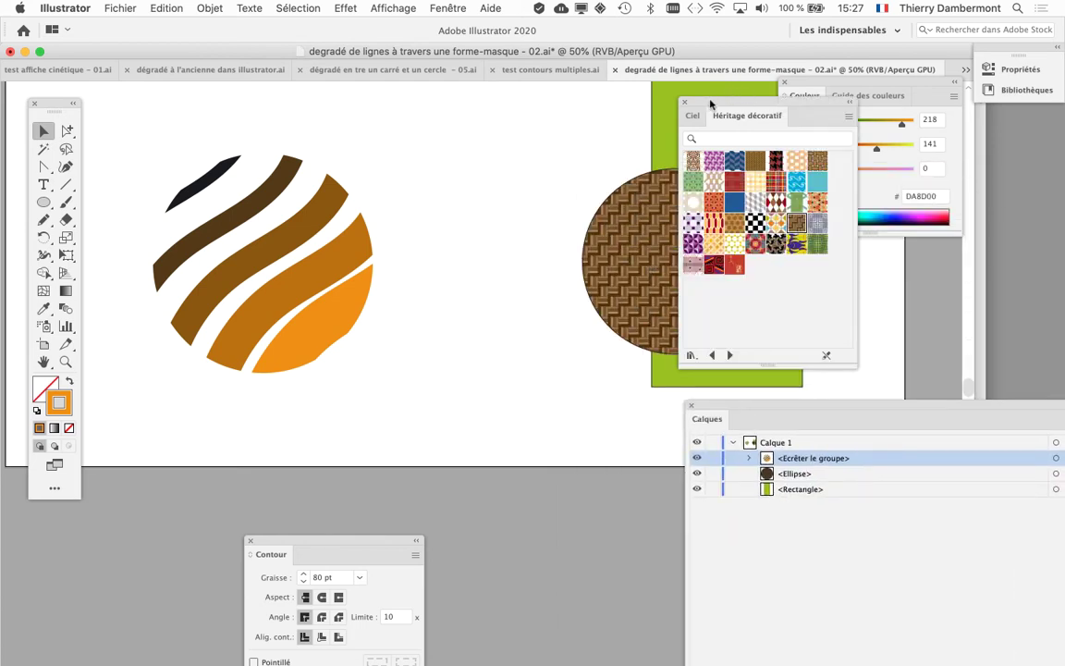
pyautogui.moveTo(705, 104); pyautogui.dragTo(911, 352)
pyautogui.click(703, 148)
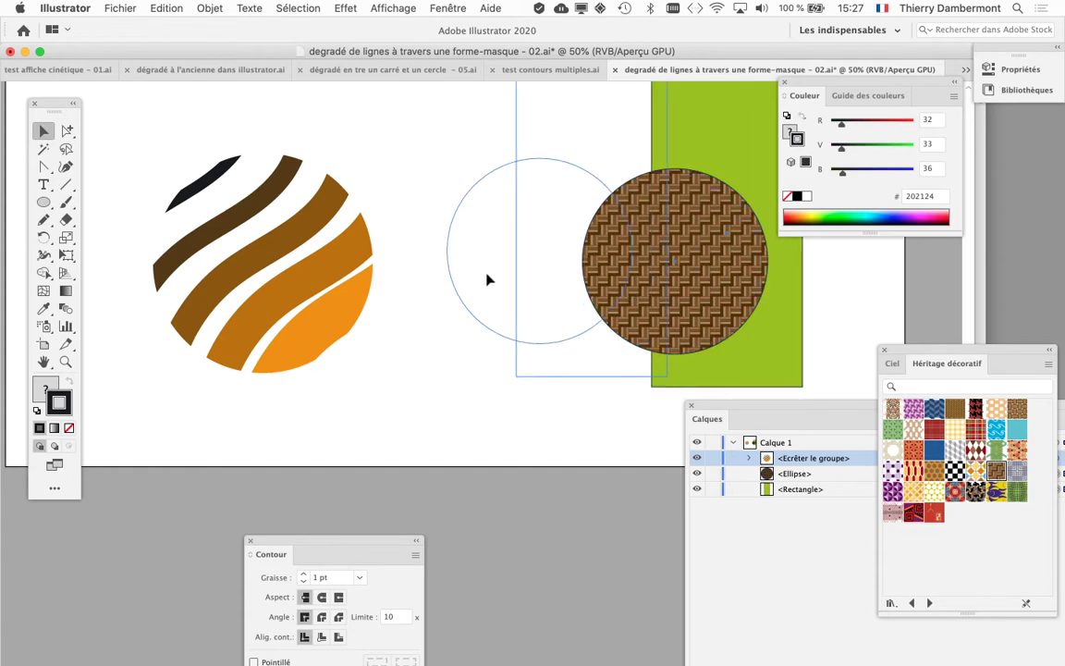
pyautogui.moveTo(488, 280); pyautogui.dragTo(490, 286)
pyautogui.click(398, 270)
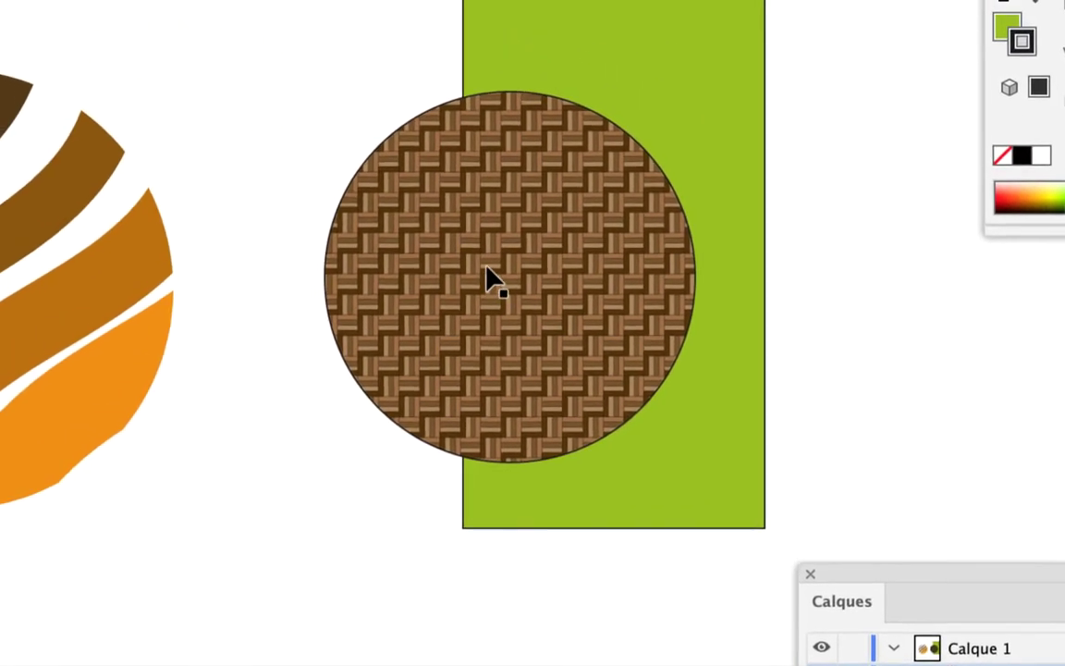
pyautogui.click(489, 276)
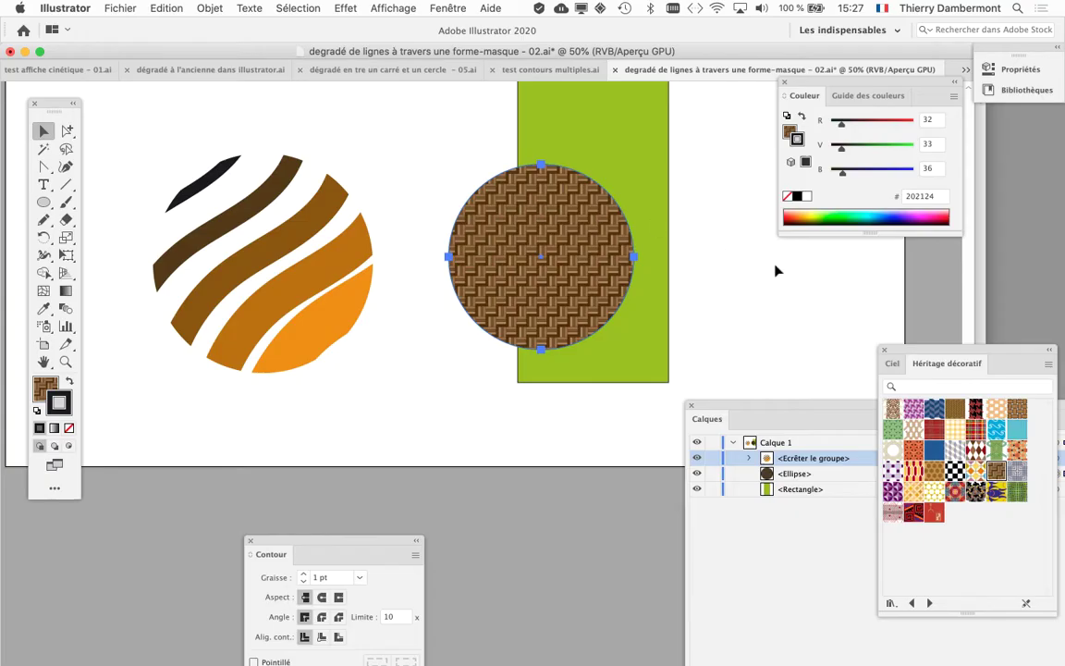
# Dock the pattern swatches beside the circle, remove its stroke, and try honeycomb, tessellation, diamond and tartan fills.
pyautogui.moveTo(913, 360); pyautogui.dragTo(698, 111)
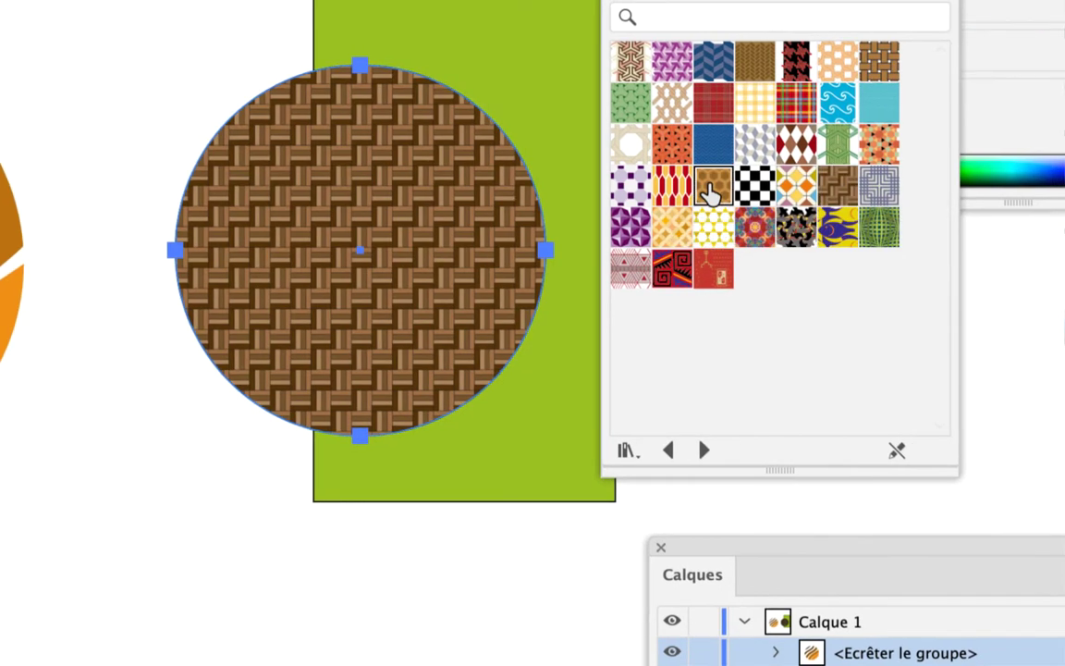
pyautogui.click(746, 169)
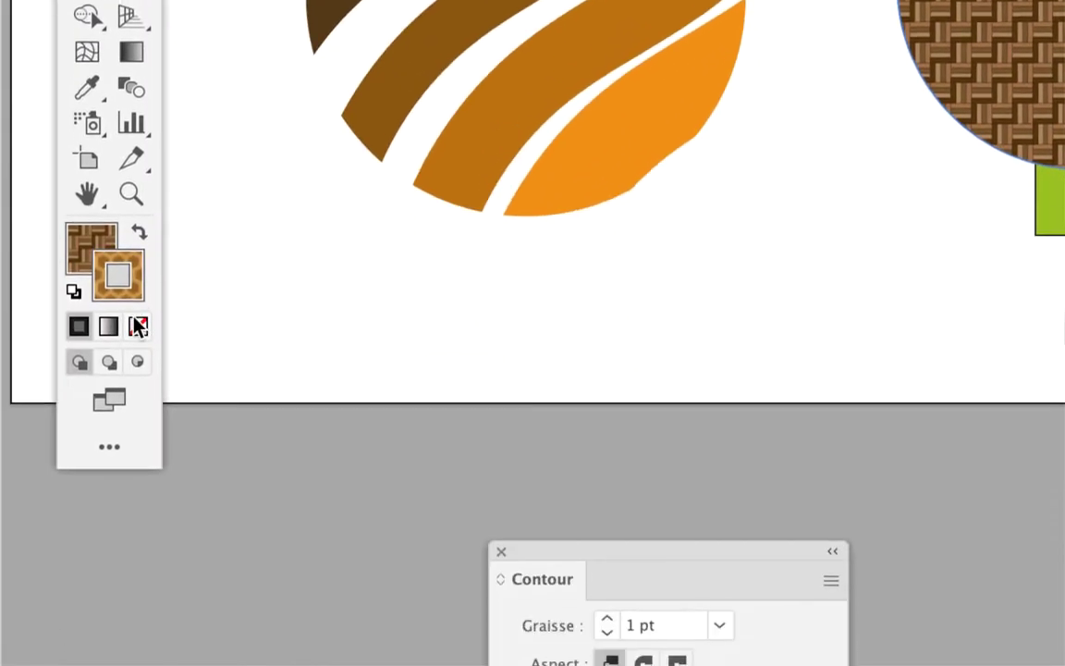
pyautogui.press('/')
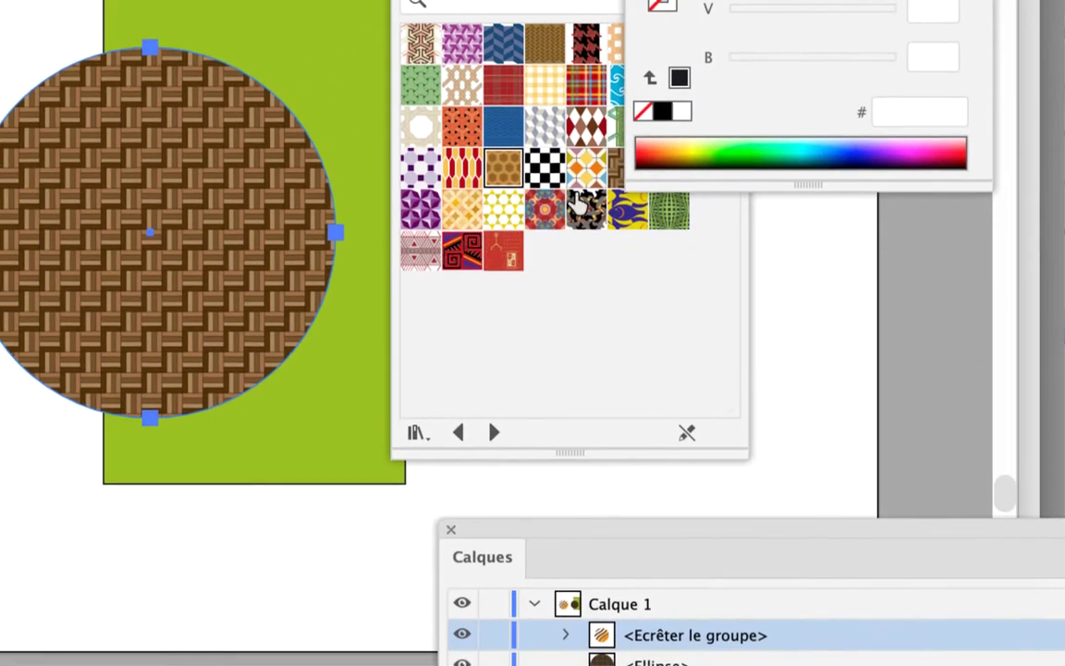
pyautogui.click(579, 202)
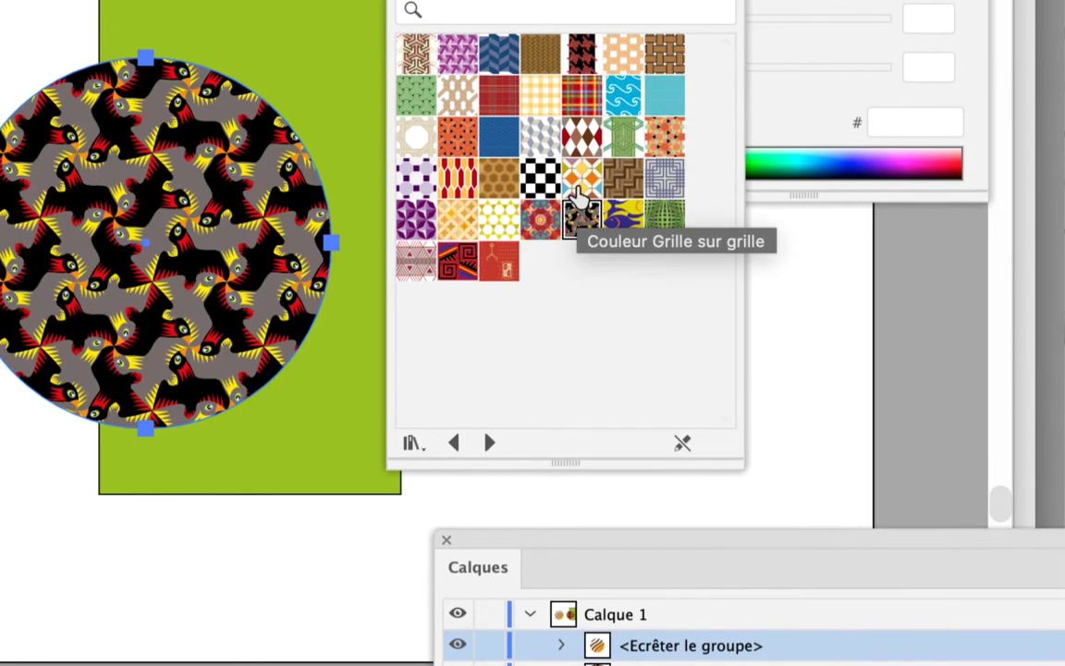
pyautogui.click(578, 194)
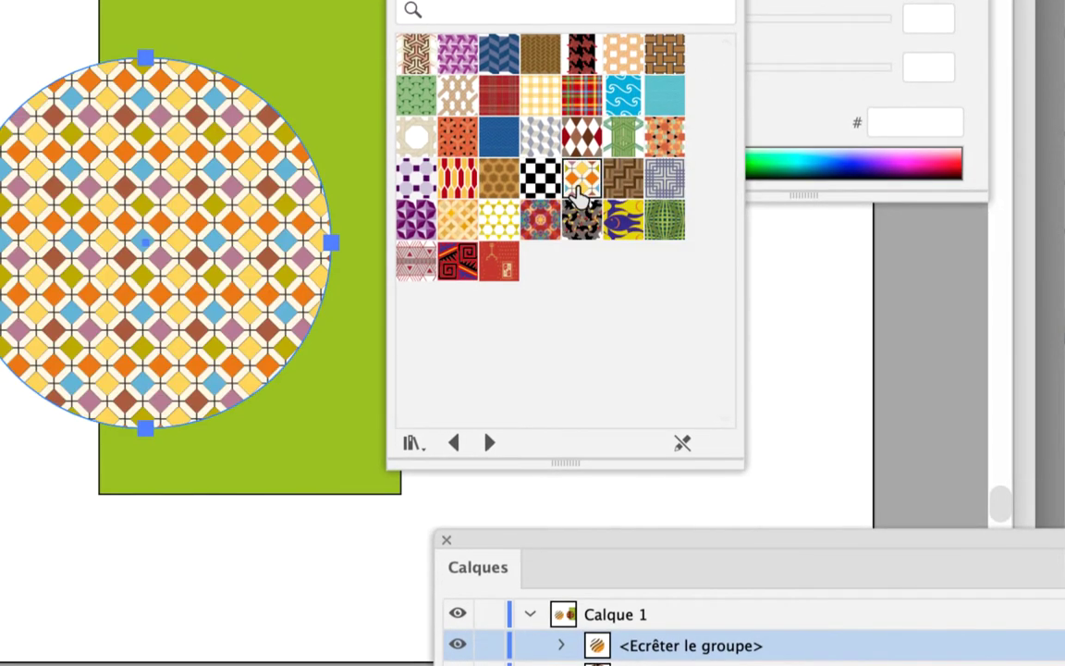
pyautogui.click(578, 163)
pyautogui.click(578, 122)
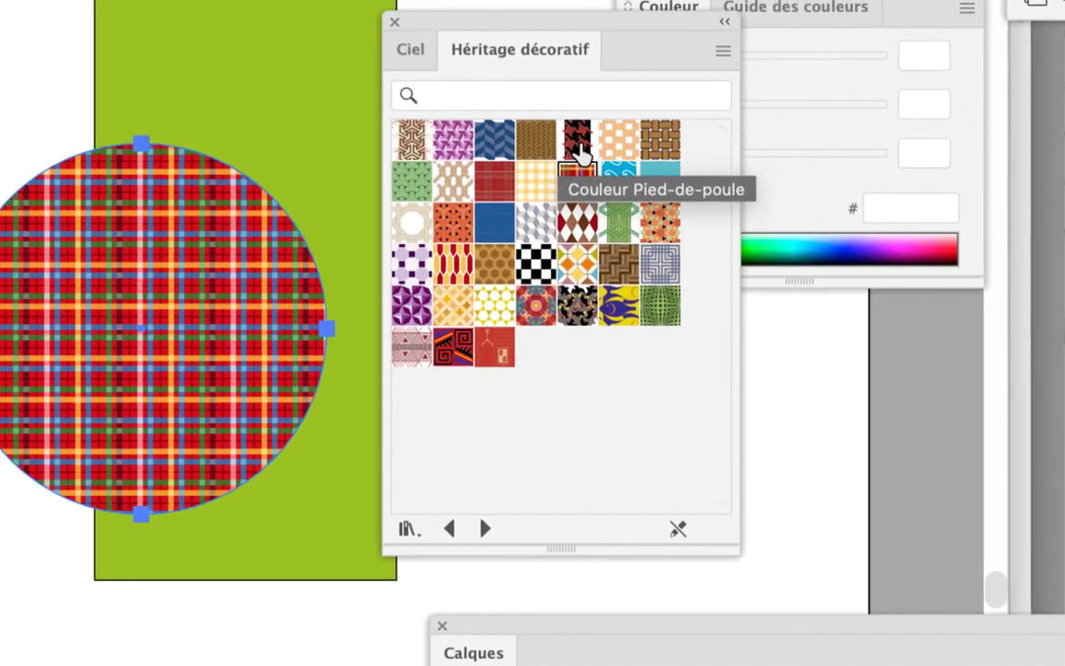
# Try gingham, plaid, woven, purple arrows and beige-pink pattern fills on the circle.
pyautogui.click(575, 143)
pyautogui.click(569, 165)
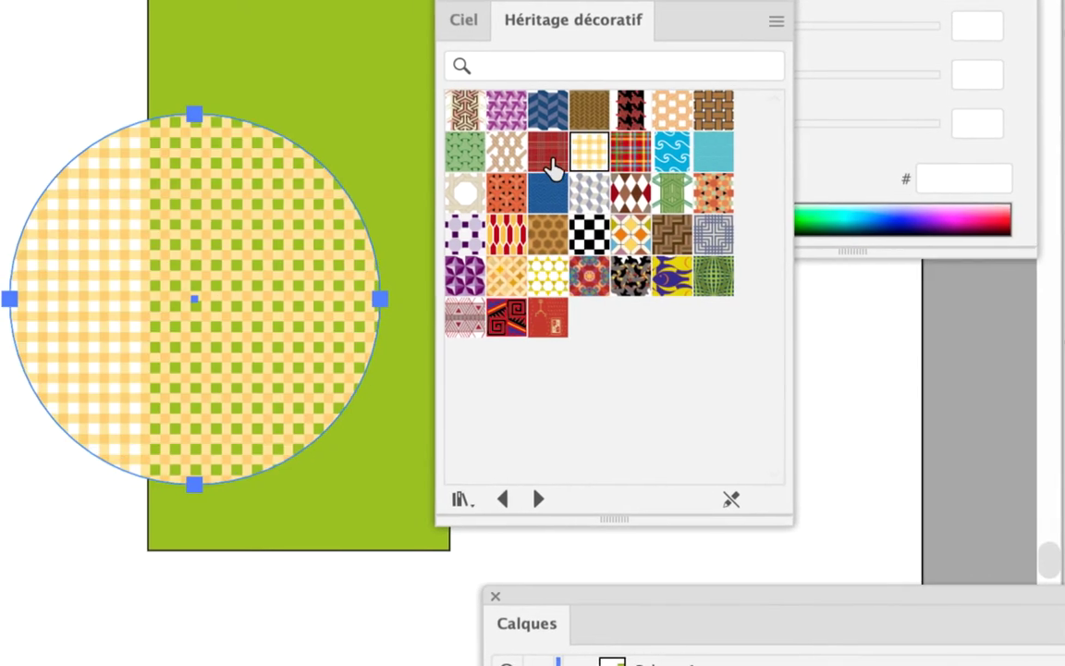
pyautogui.click(552, 178)
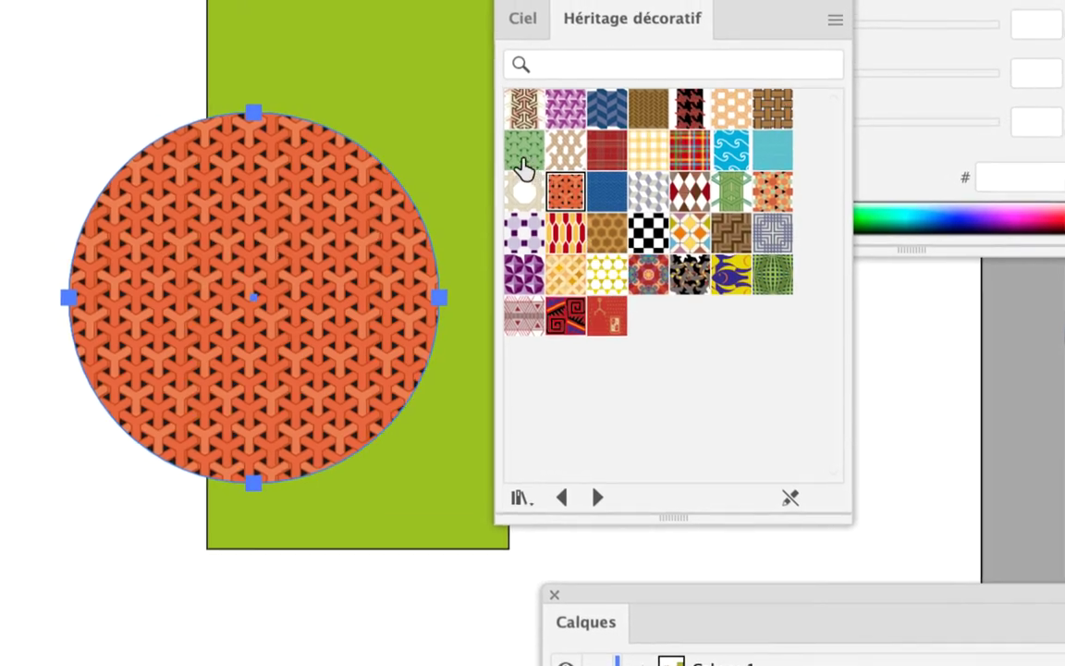
pyautogui.click(500, 129)
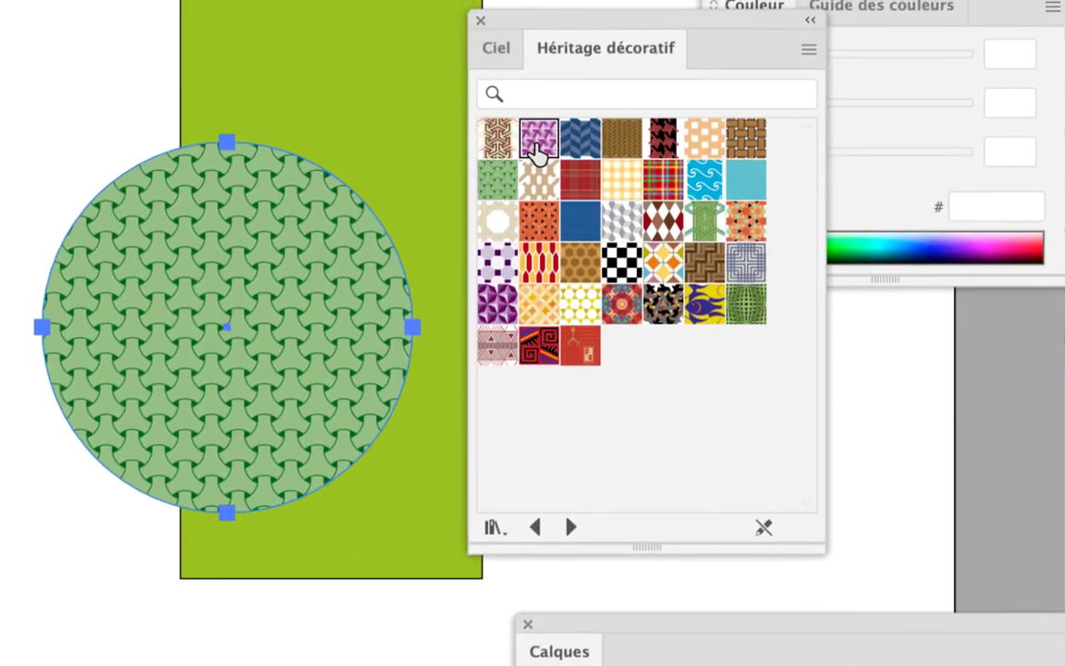
pyautogui.click(538, 148)
pyautogui.click(497, 139)
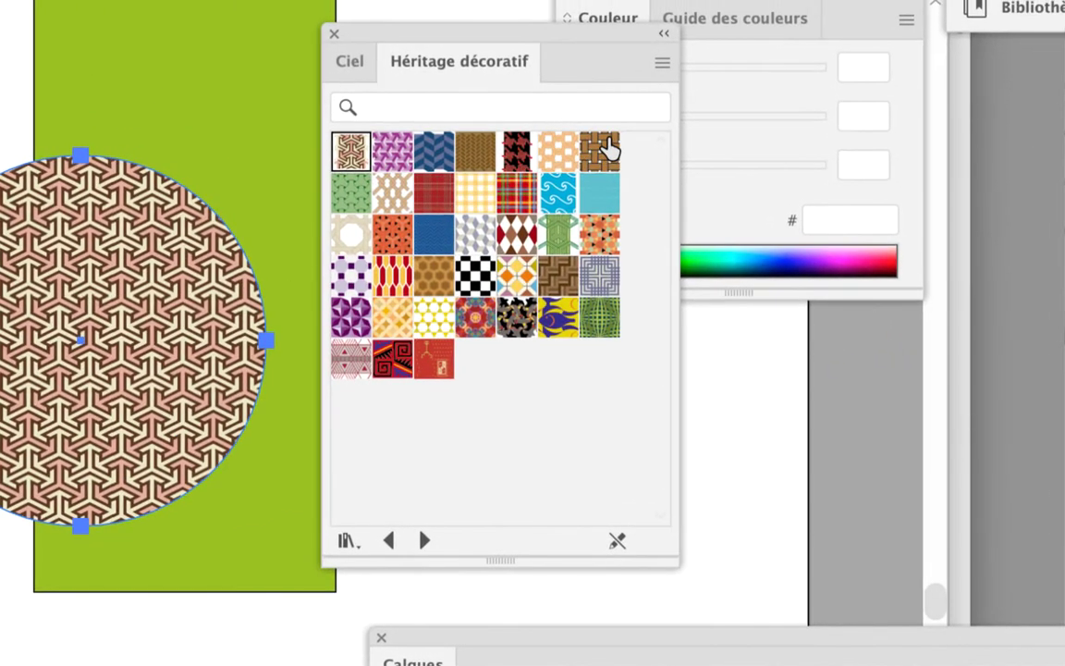
pyautogui.click(611, 148)
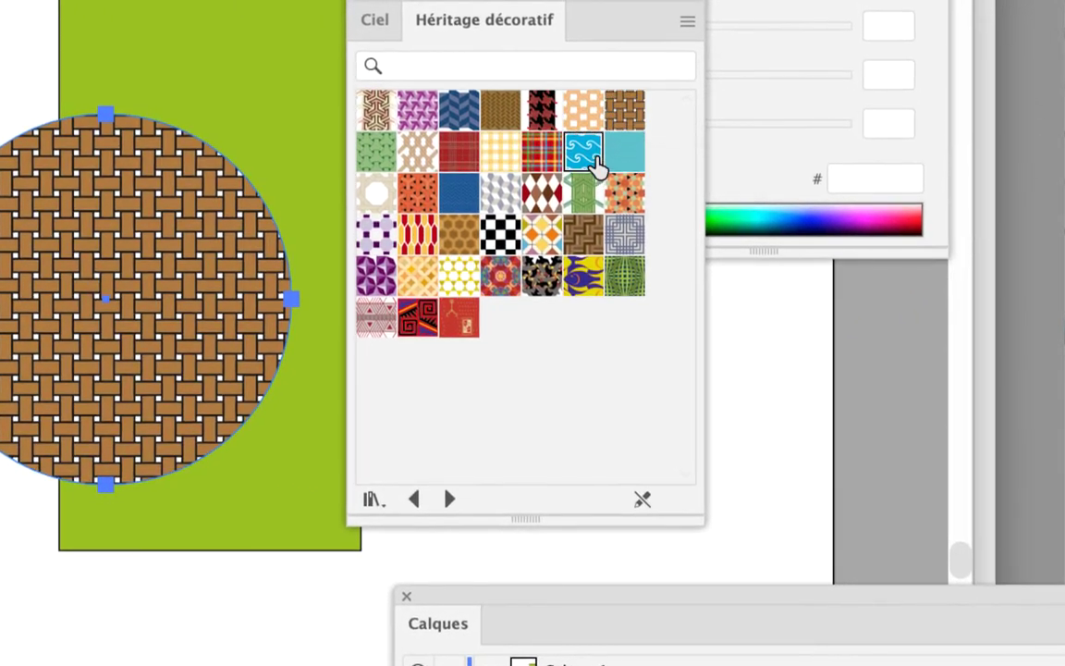
# Try waves, hexagon, parquet, honeycomb and octagon patterns, settling on the red mandala fill.
pyautogui.click(570, 134)
pyautogui.click(606, 175)
pyautogui.click(611, 185)
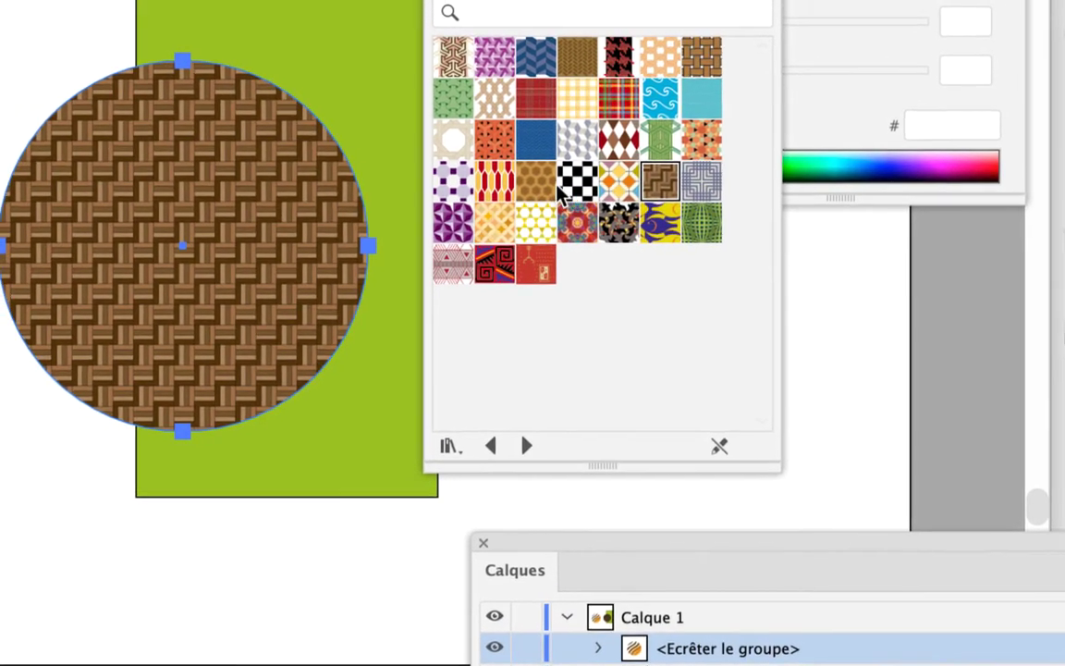
pyautogui.click(561, 178)
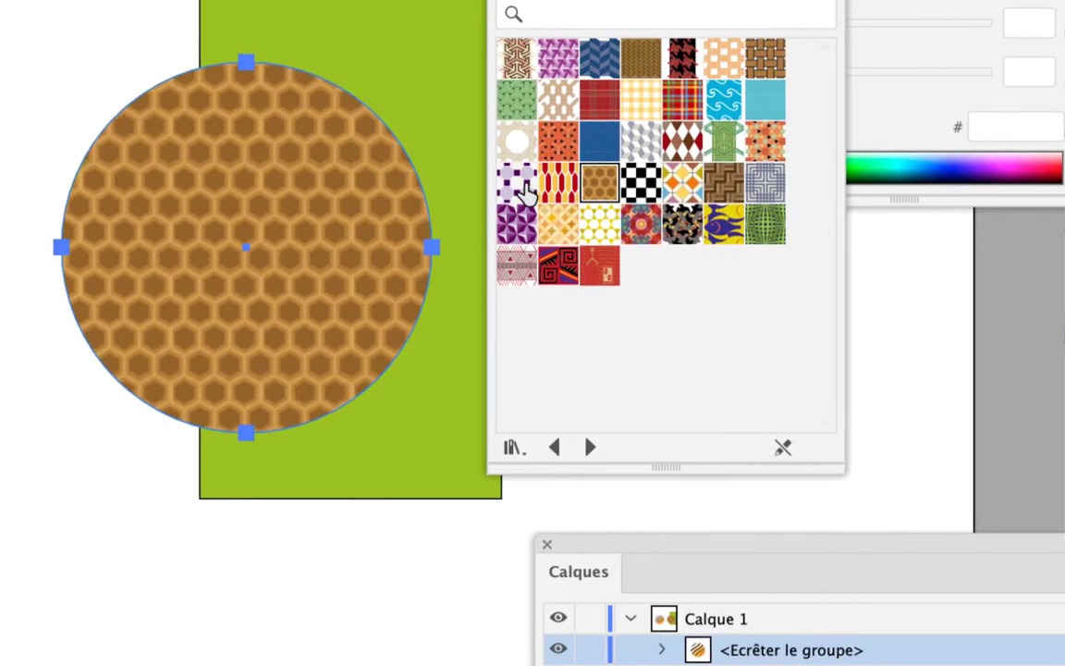
pyautogui.click(520, 183)
pyautogui.click(553, 209)
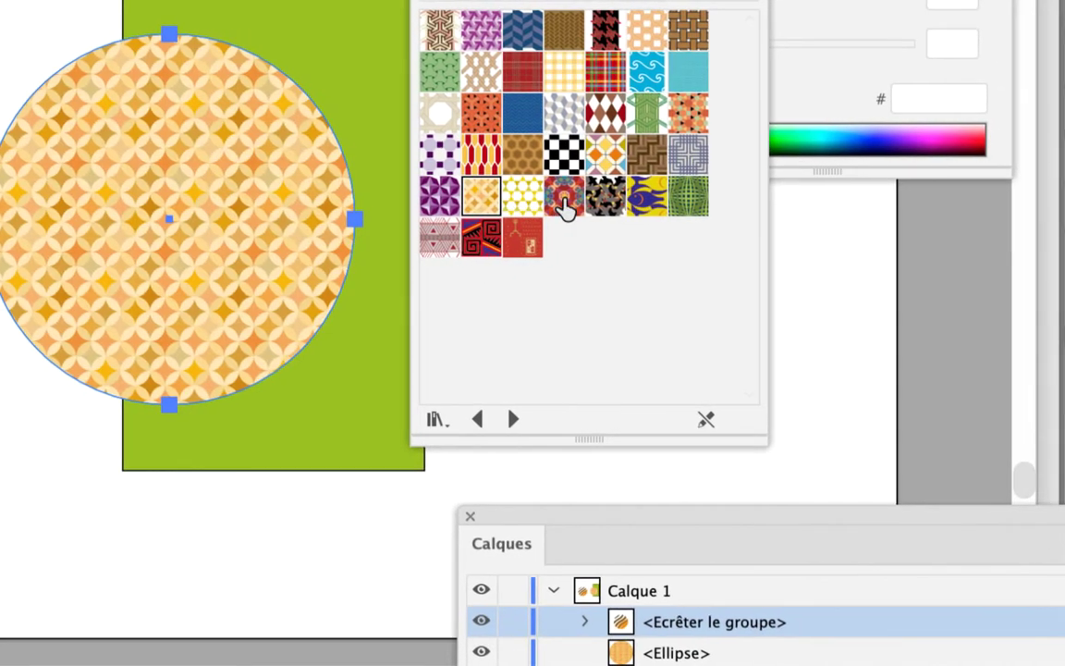
pyautogui.click(582, 204)
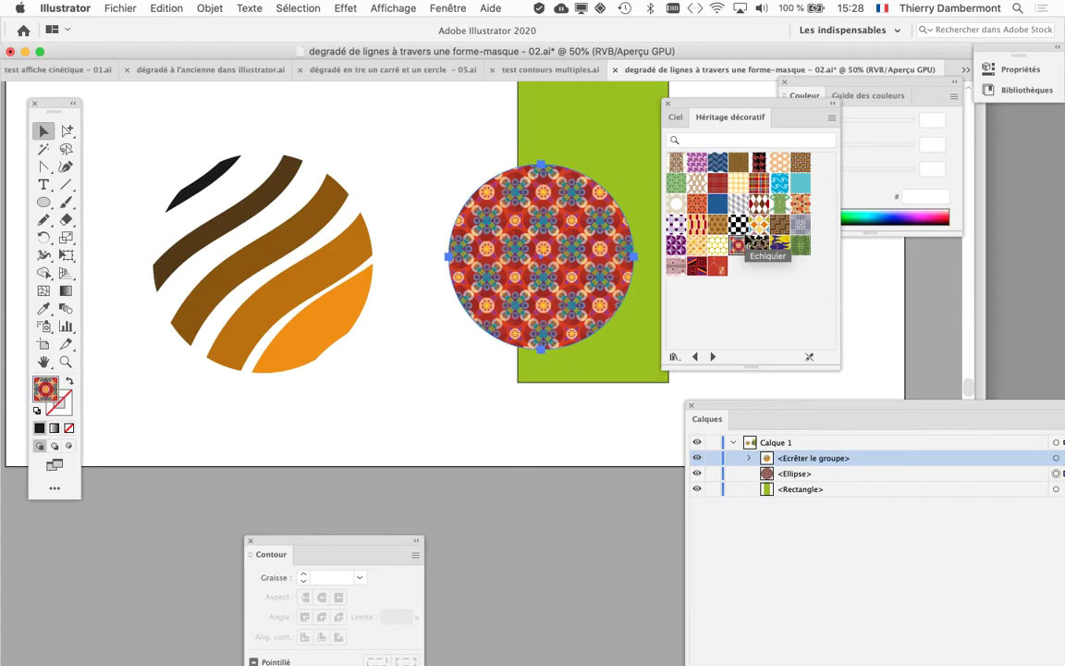
# Move the pattern swatches over the Layers panel and bring the Layers panel to the front.
pyautogui.moveTo(706, 104); pyautogui.dragTo(898, 331)
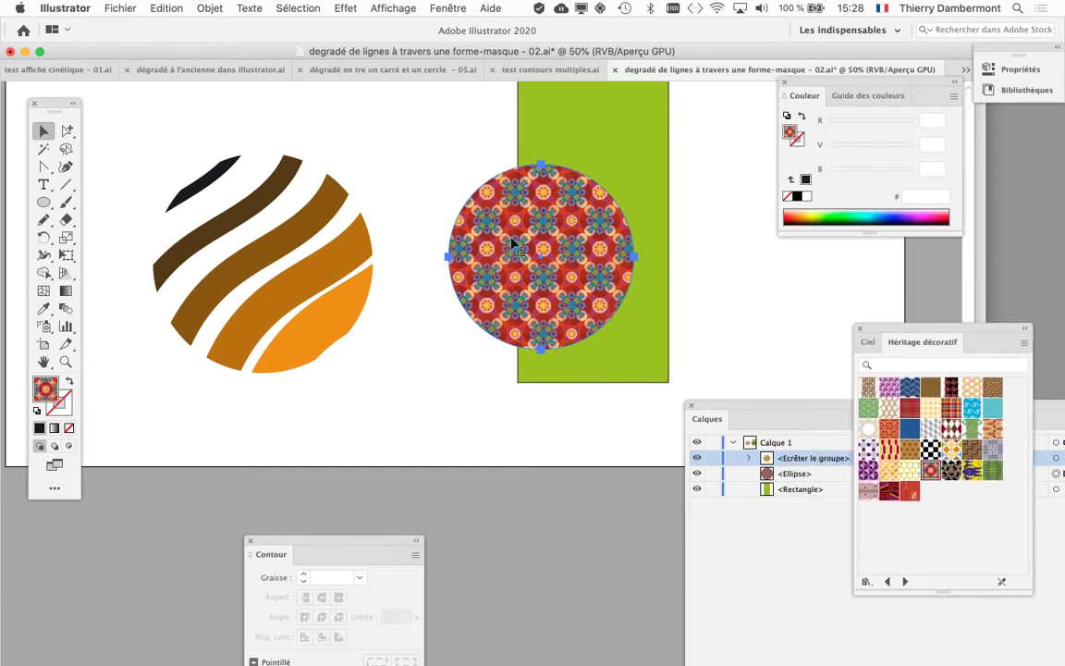
pyautogui.scroll(-1, 393, 365)
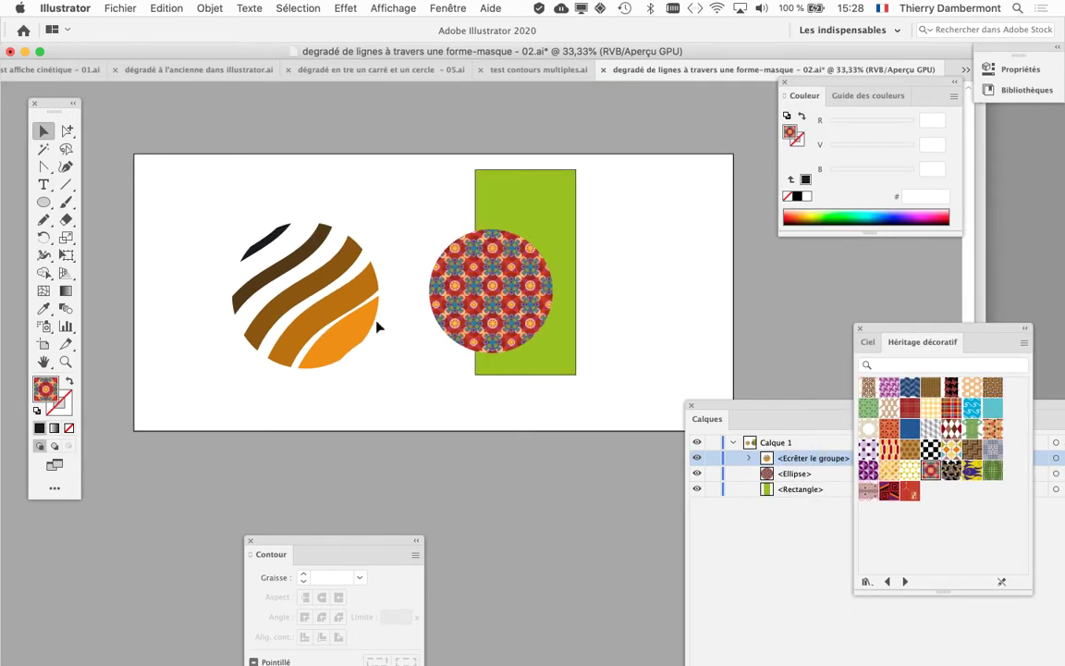
pyautogui.moveTo(806, 415)
pyautogui.mouseDown()
pyautogui.moveTo(676, 193)
pyautogui.moveTo(575, 109)
pyautogui.mouseUp()
pyautogui.scroll(2, 306, 288)
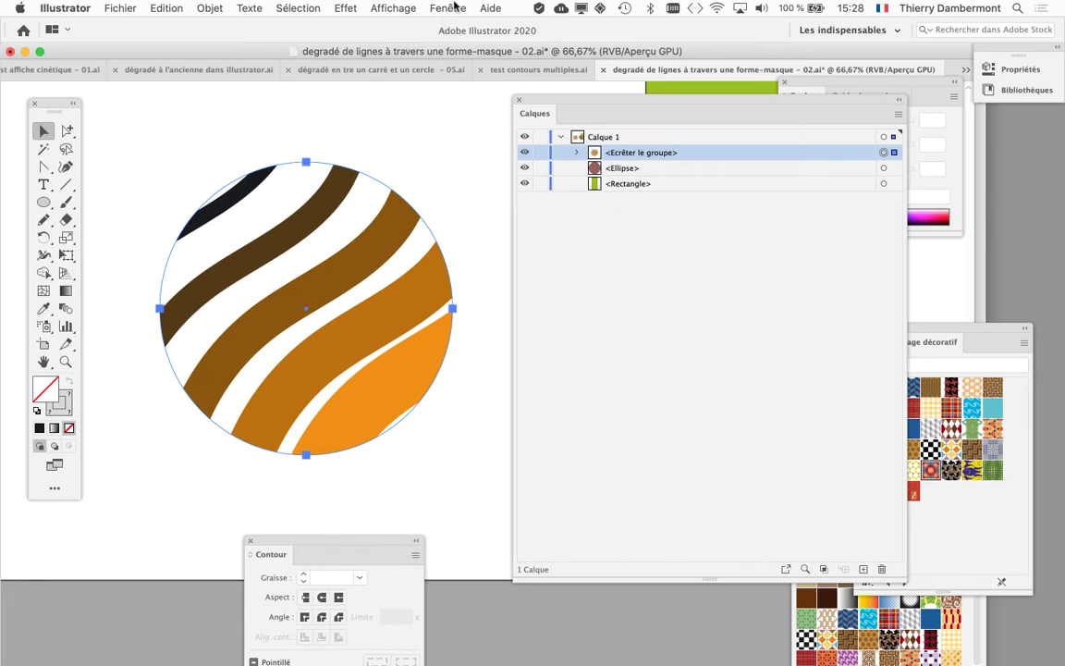
# Show the control bar from the Fenêtre menu, then reopen the menu and dismiss it.
pyautogui.click(451, 9)
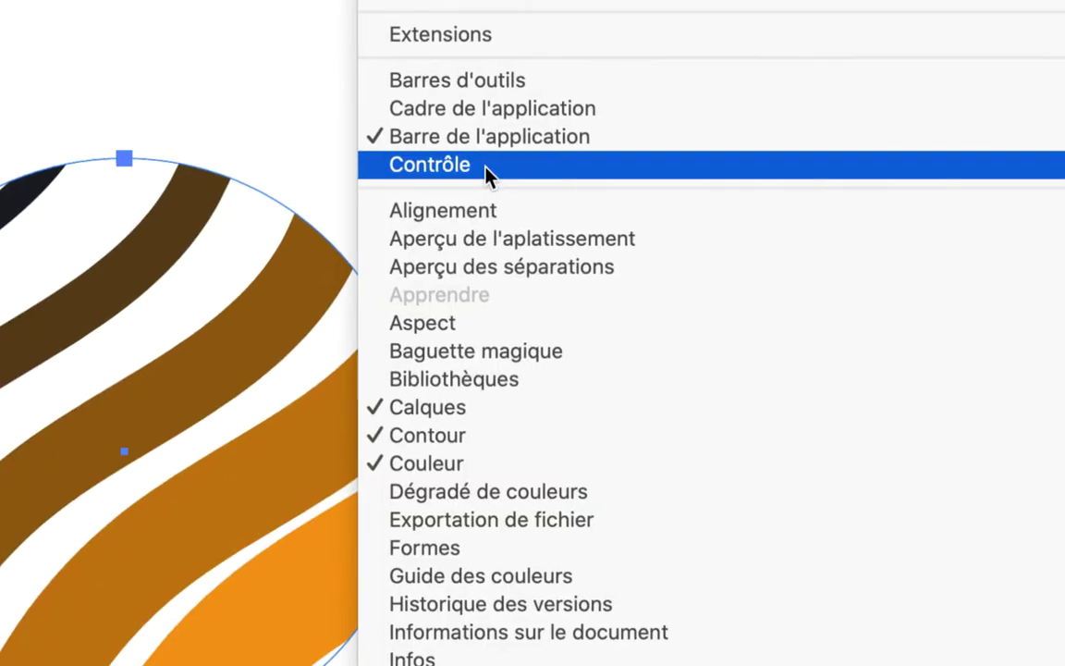
pyautogui.click(483, 167)
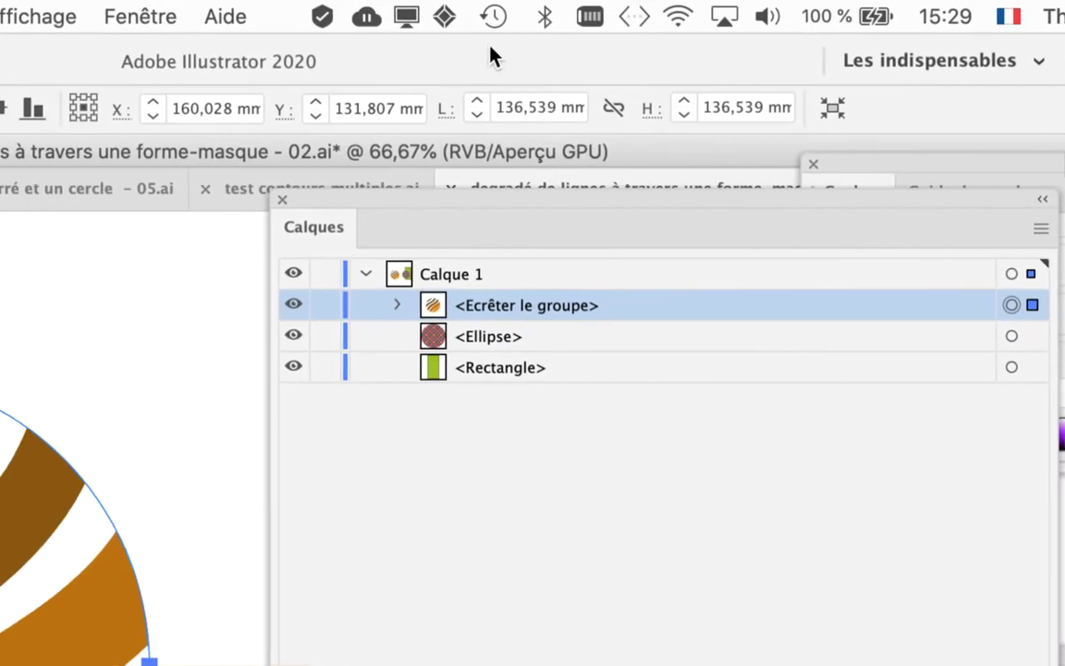
pyautogui.click(334, 15)
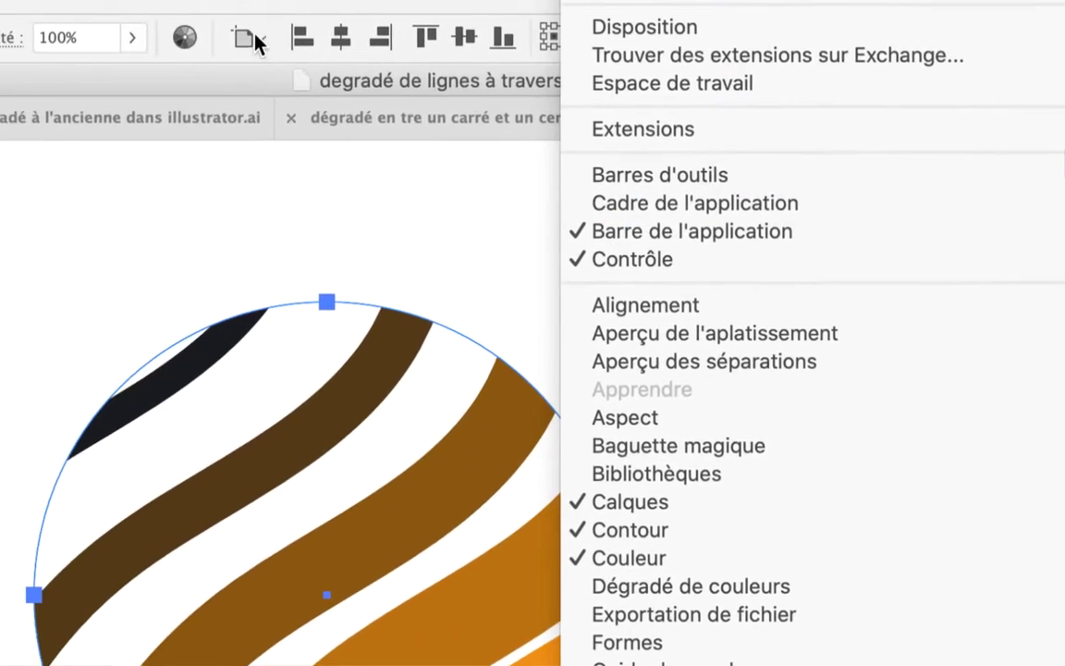
pyautogui.click(223, 70)
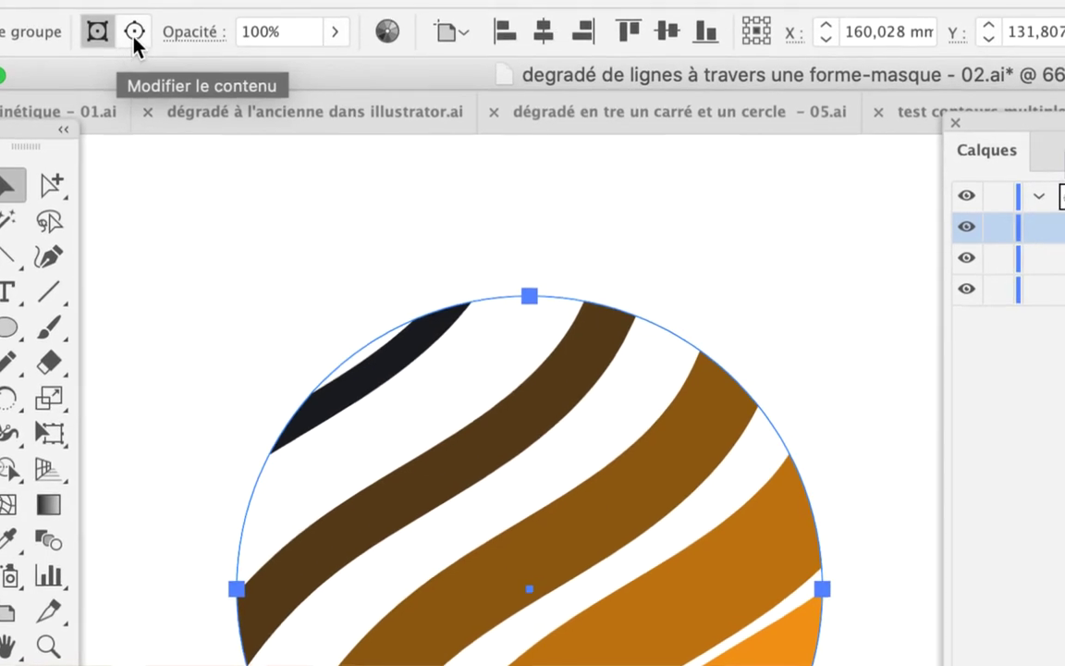
pyautogui.click(134, 33)
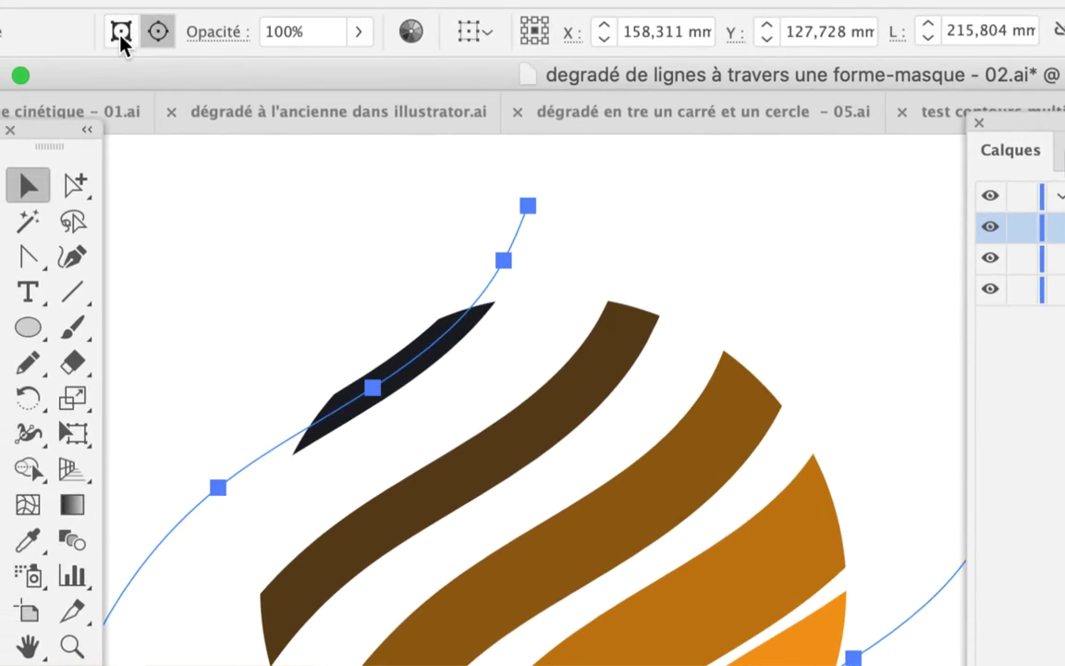
pyautogui.click(121, 33)
pyautogui.click(155, 33)
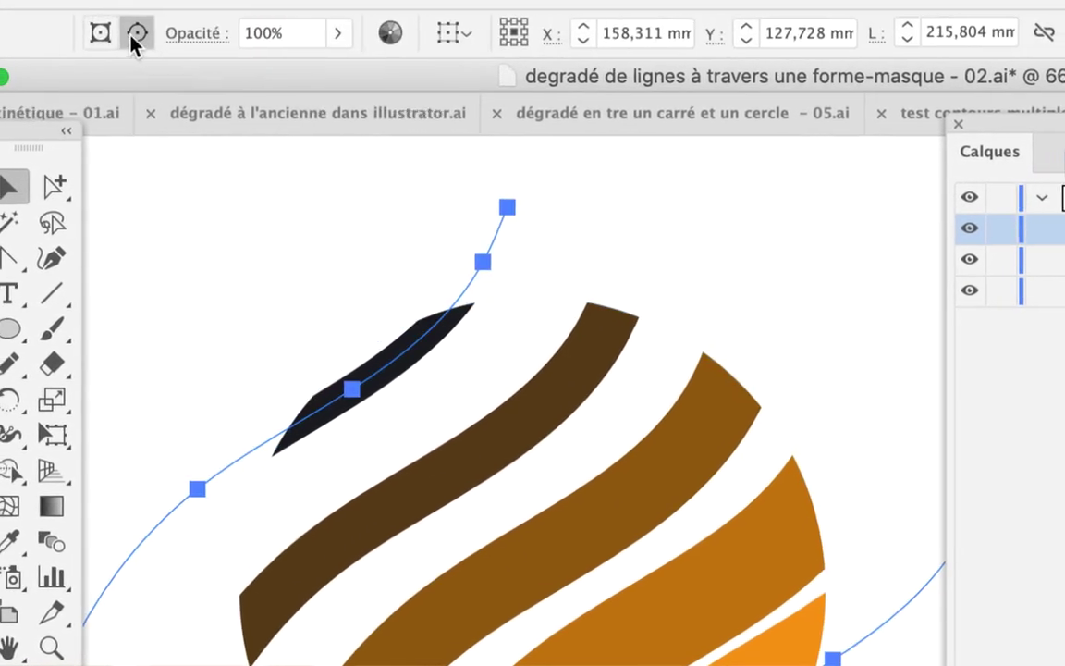
pyautogui.click(119, 34)
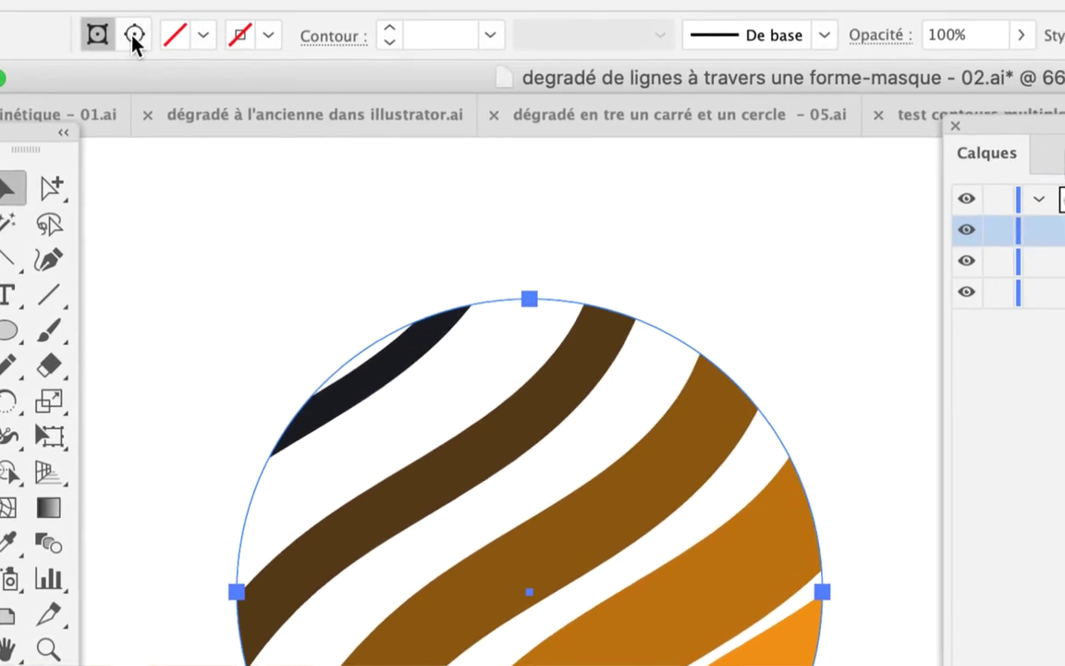
pyautogui.click(156, 33)
pyautogui.click(119, 33)
pyautogui.click(155, 33)
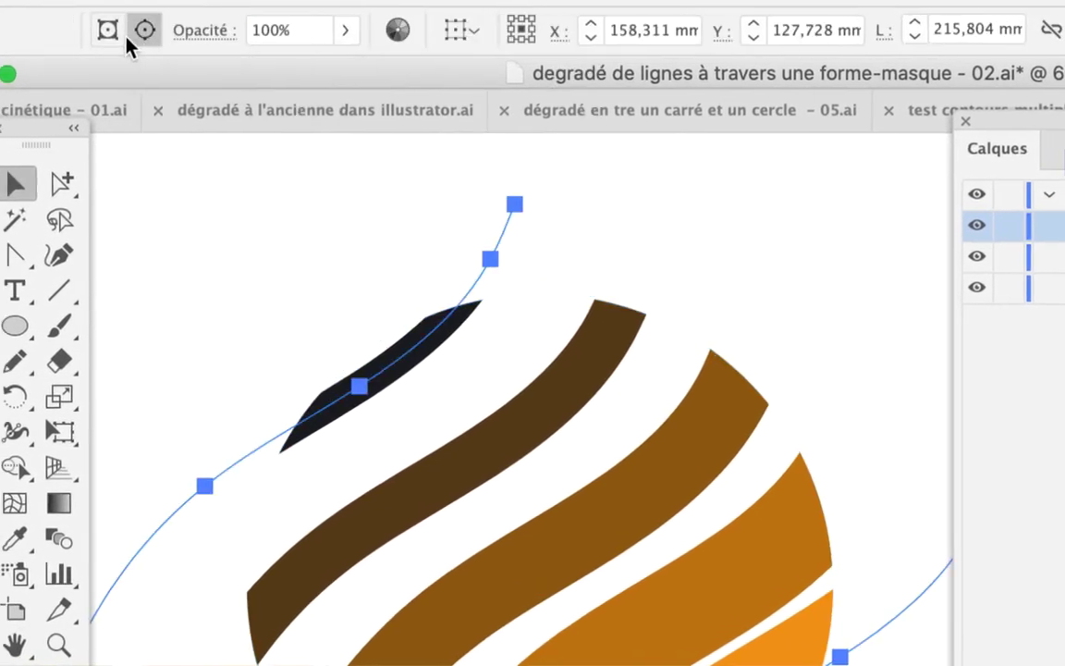
pyautogui.click(120, 33)
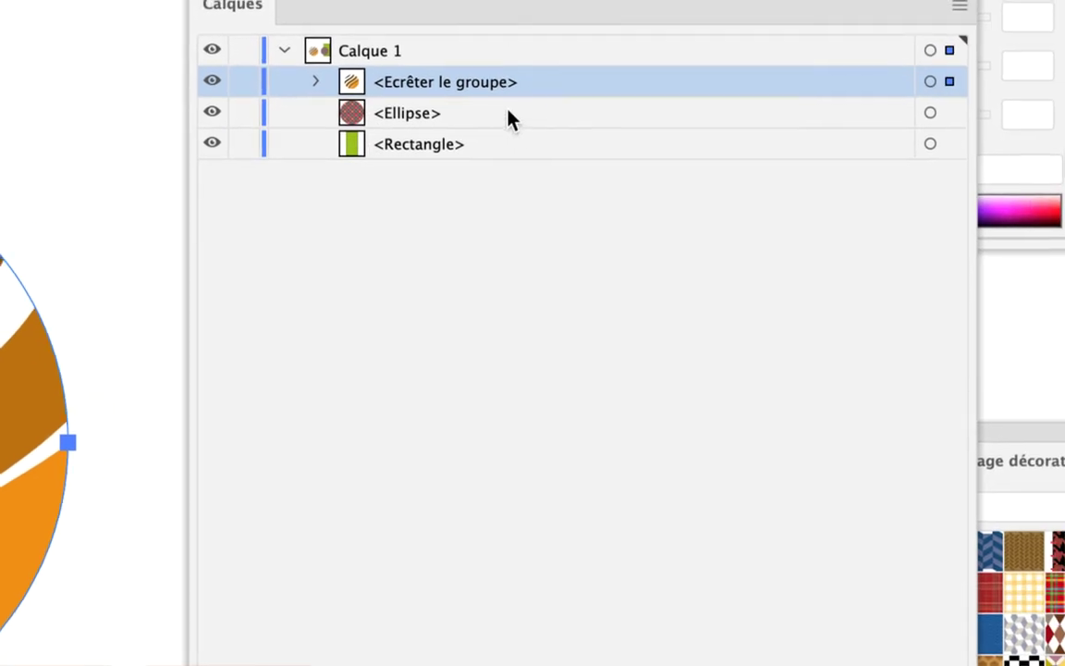
# Expand the Ecrêter le groupe clipping group in Calques, then shrink and reposition the panel.
pyautogui.click(433, 101)
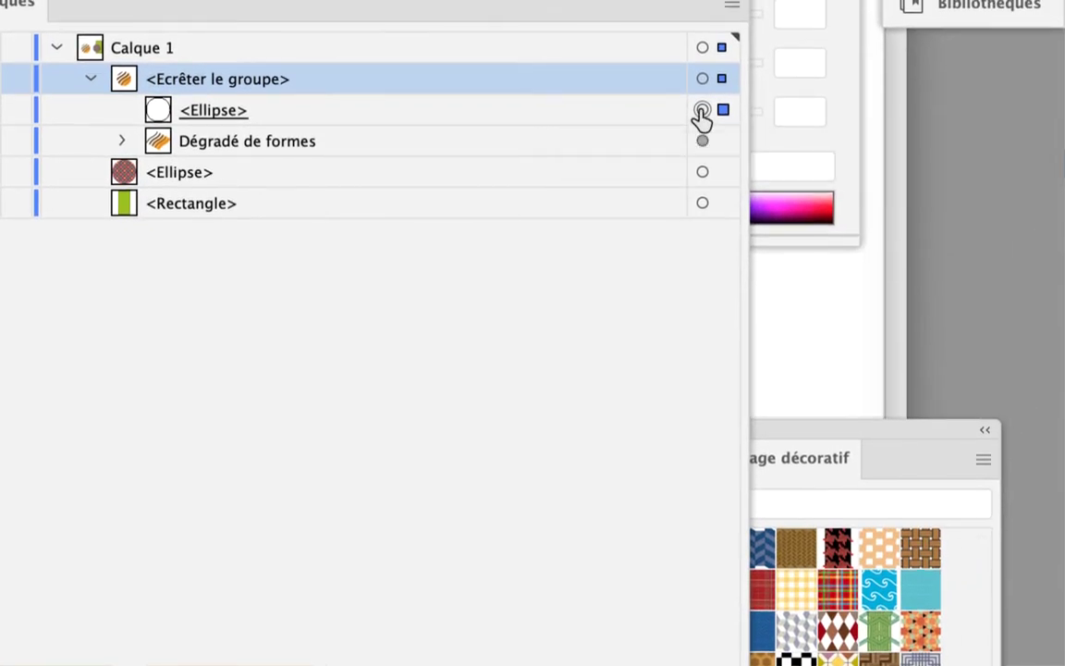
pyautogui.click(703, 121)
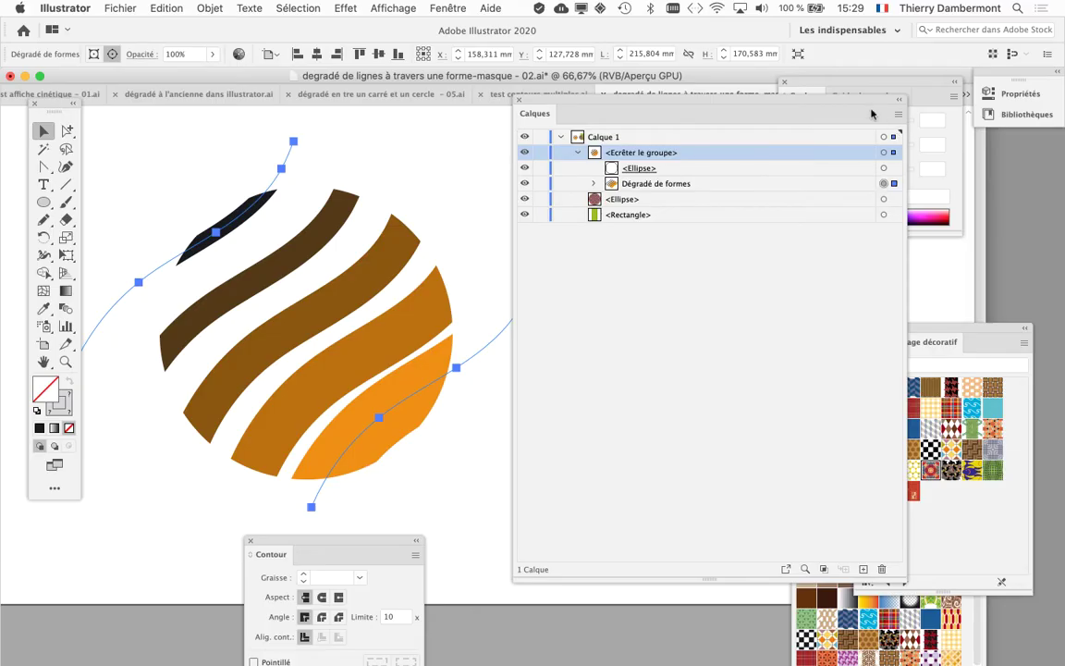
pyautogui.moveTo(872, 113)
pyautogui.mouseDown()
pyautogui.moveTo(678, 124)
pyautogui.moveTo(162, 95)
pyautogui.mouseUp()
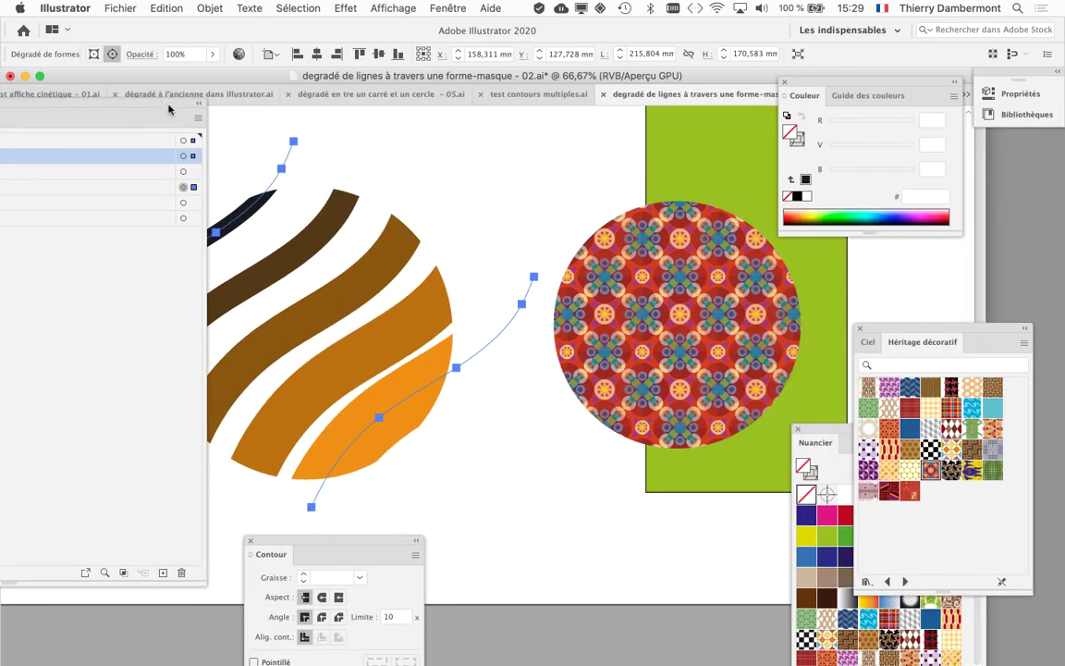
pyautogui.moveTo(197, 580); pyautogui.dragTo(88, 555)
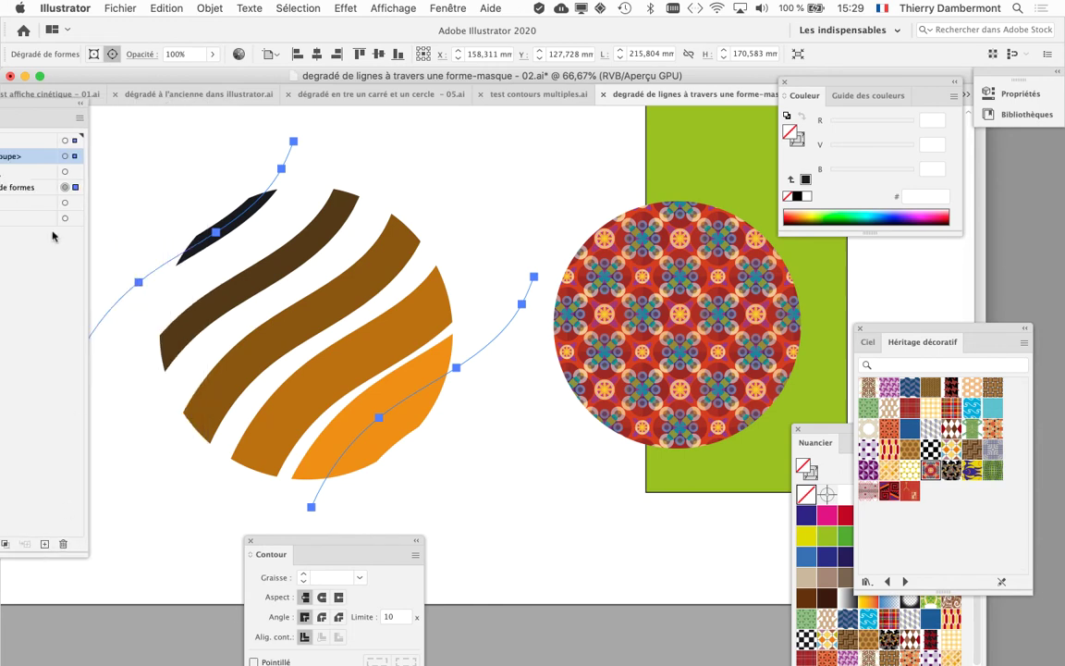
pyautogui.moveTo(46, 115); pyautogui.dragTo(635, 108)
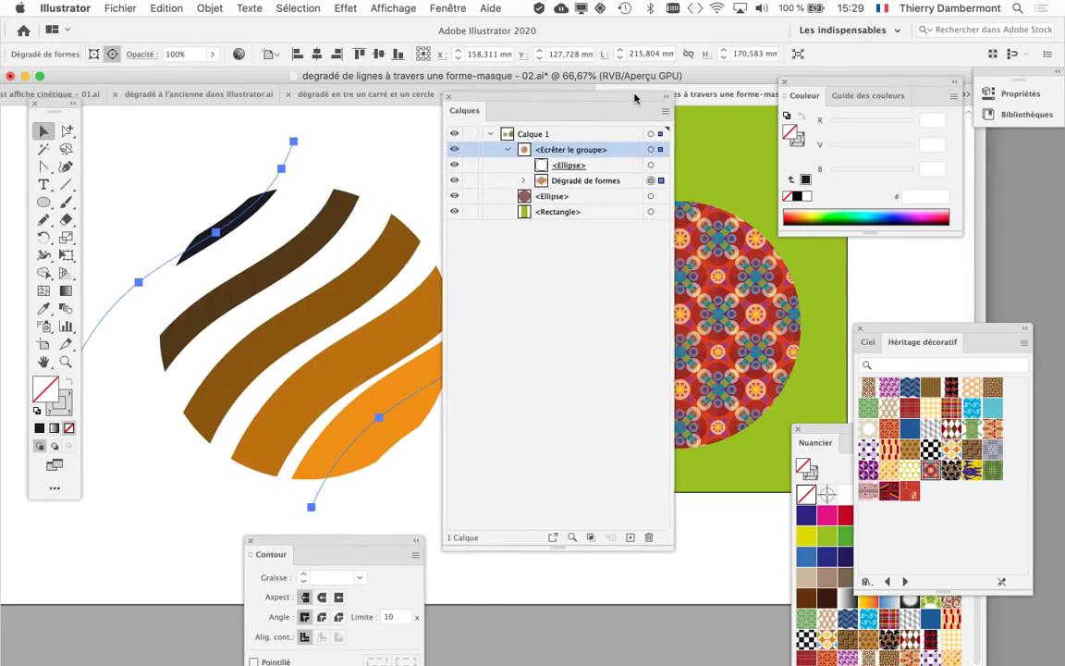
# Target the circle mask, then select the Dégradé de formes blend inside the clipping group.
pyautogui.click(654, 166)
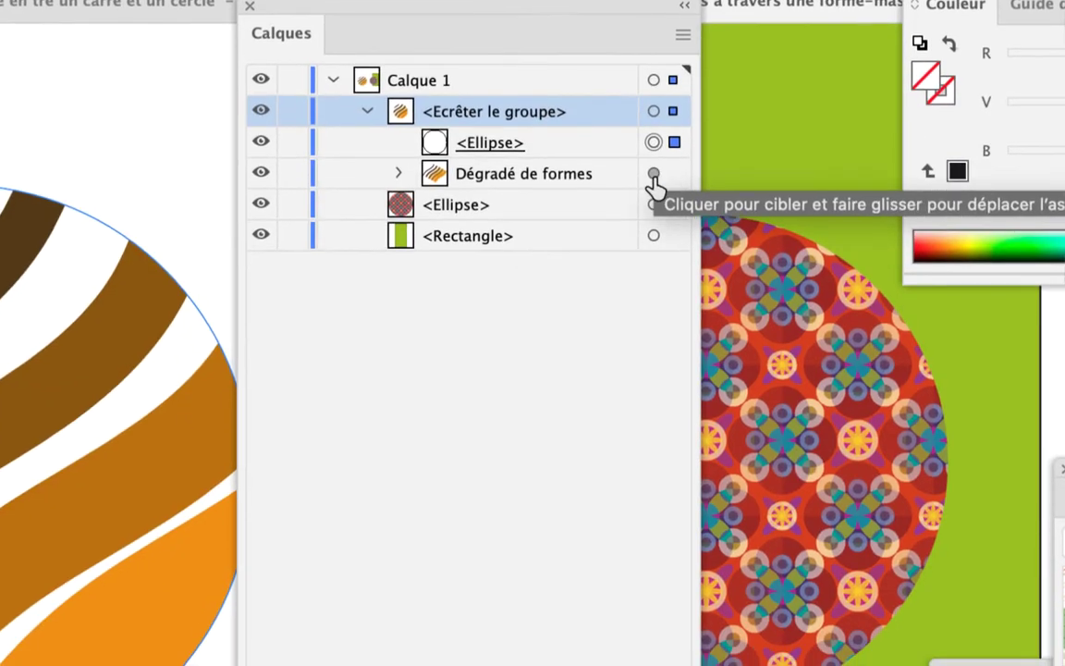
pyautogui.click(654, 174)
pyautogui.click(654, 142)
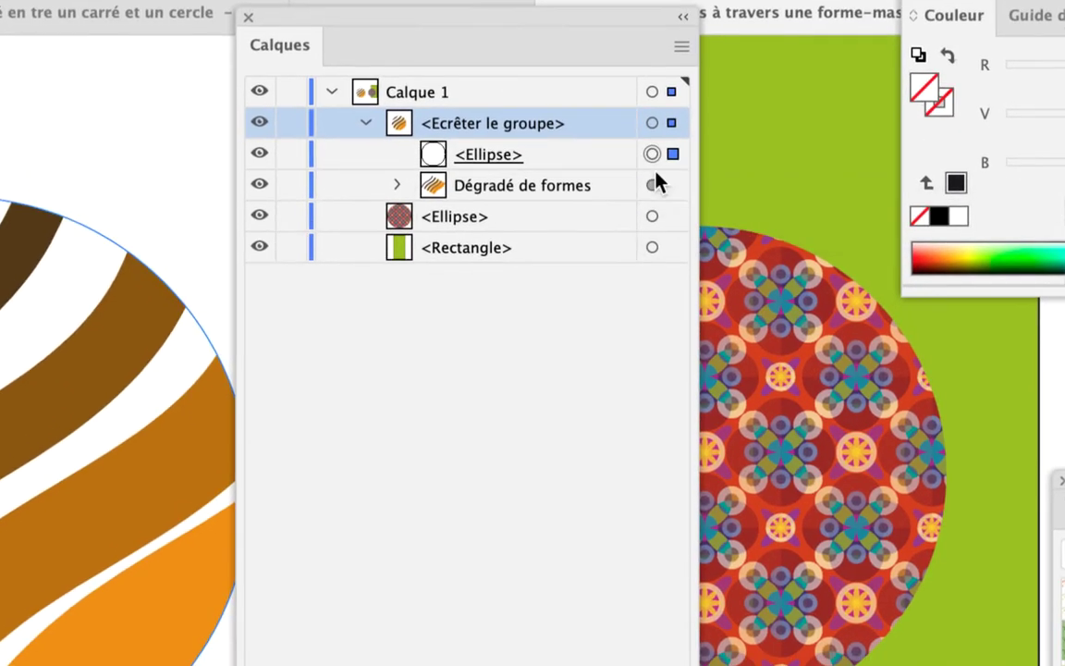
pyautogui.click(653, 185)
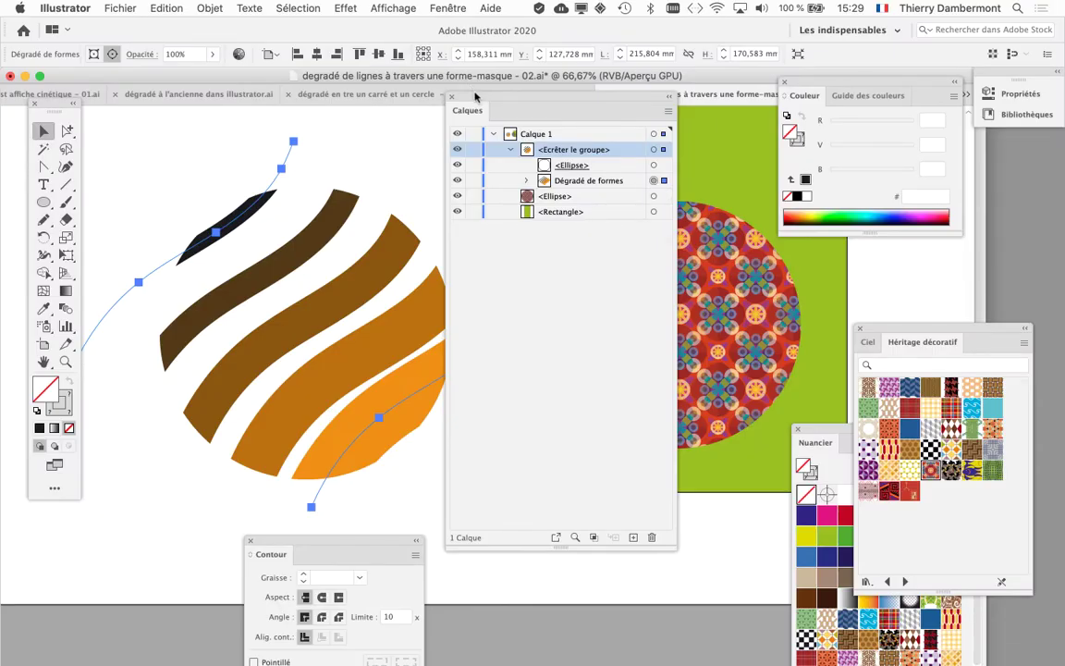
# Zoom out to 50% and rotate the Dégradé de formes blend about 45° so stripes run vertically.
pyautogui.moveTo(476, 96); pyautogui.dragTo(674, 141)
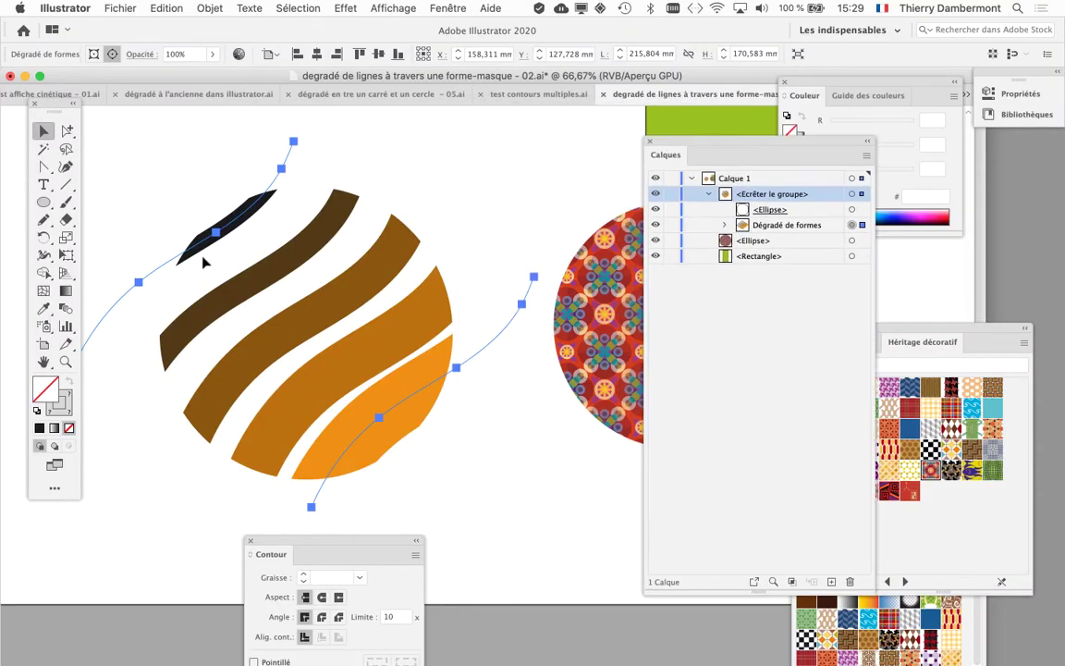
pyautogui.scroll(-1, 425, 396)
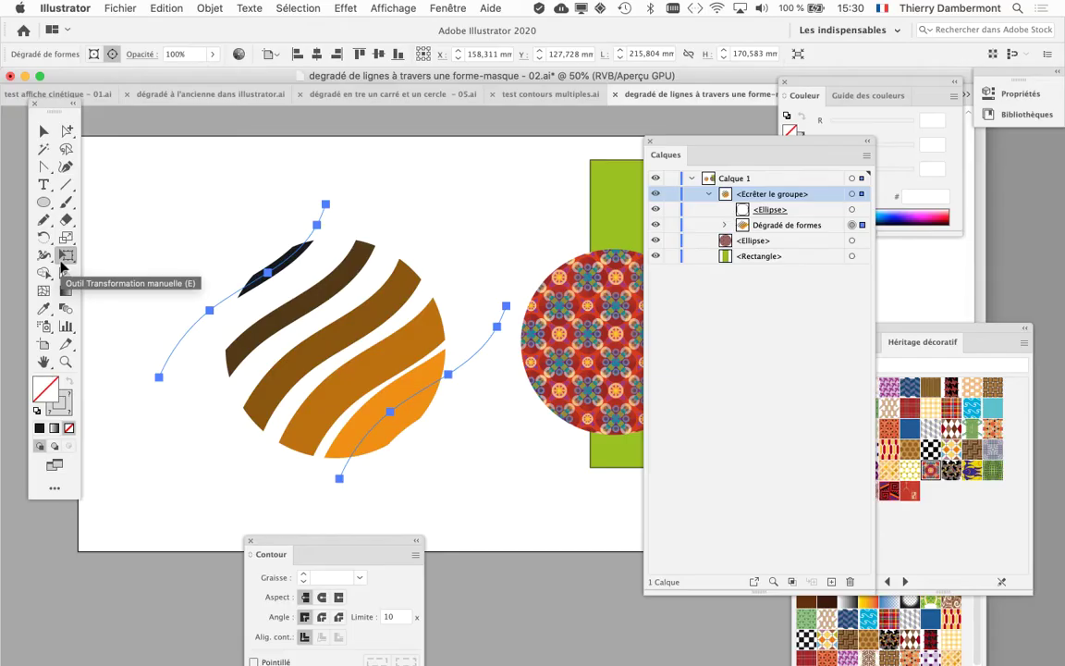
pyautogui.moveTo(531, 493); pyautogui.dragTo(515, 445)
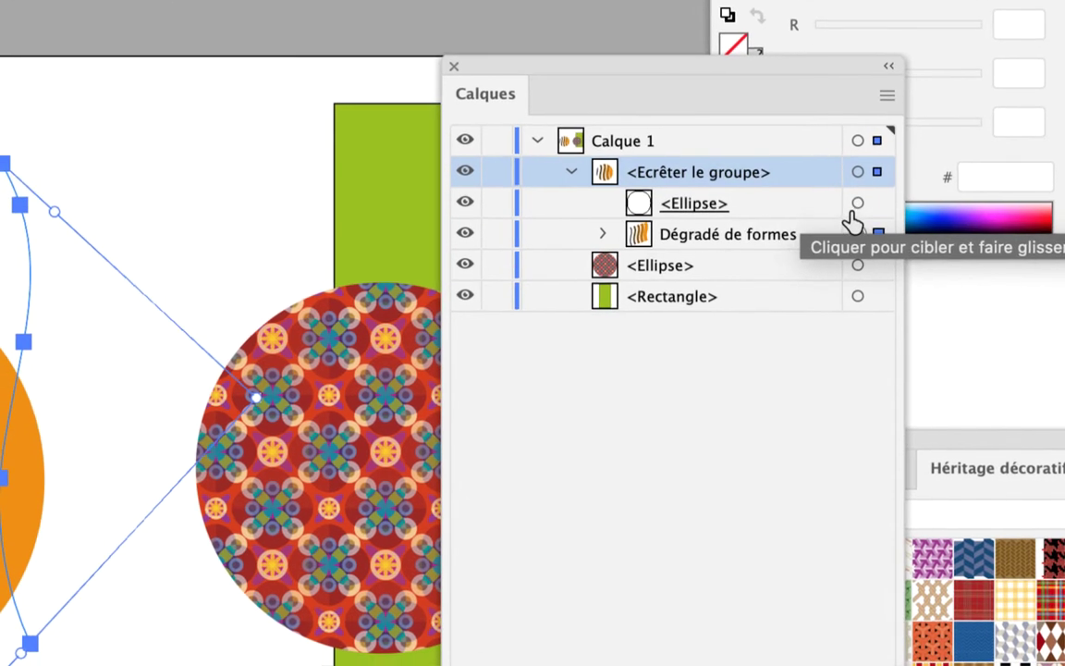
# Target the <Ellipse> mask in Calques and scale and tilt it with Free Transform.
pyautogui.click(851, 210)
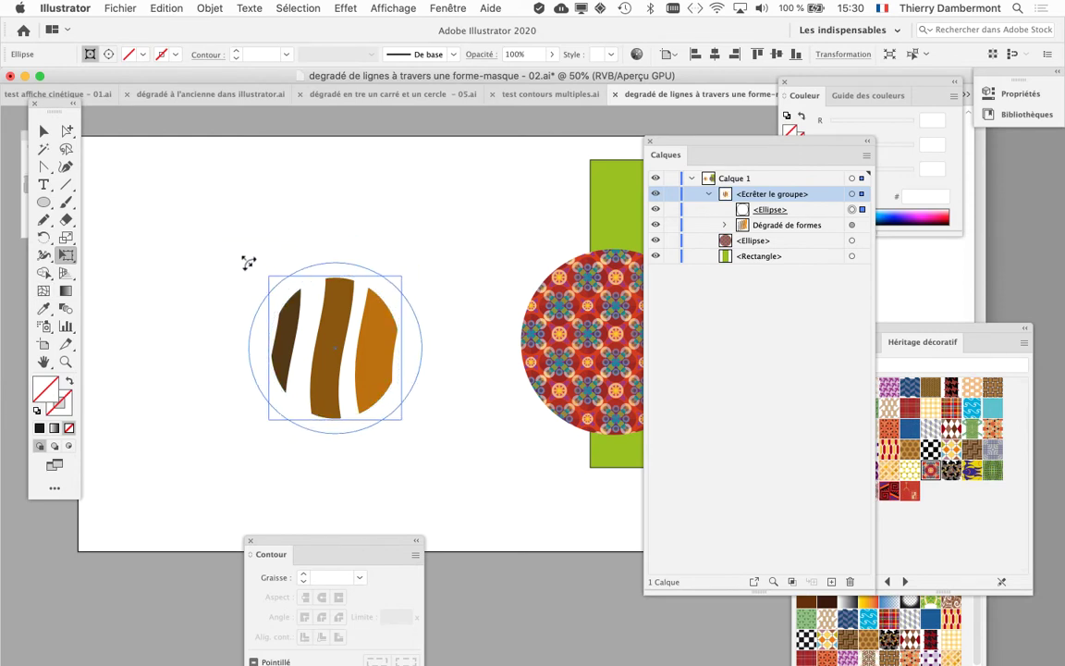
pyautogui.moveTo(196, 207); pyautogui.dragTo(205, 203)
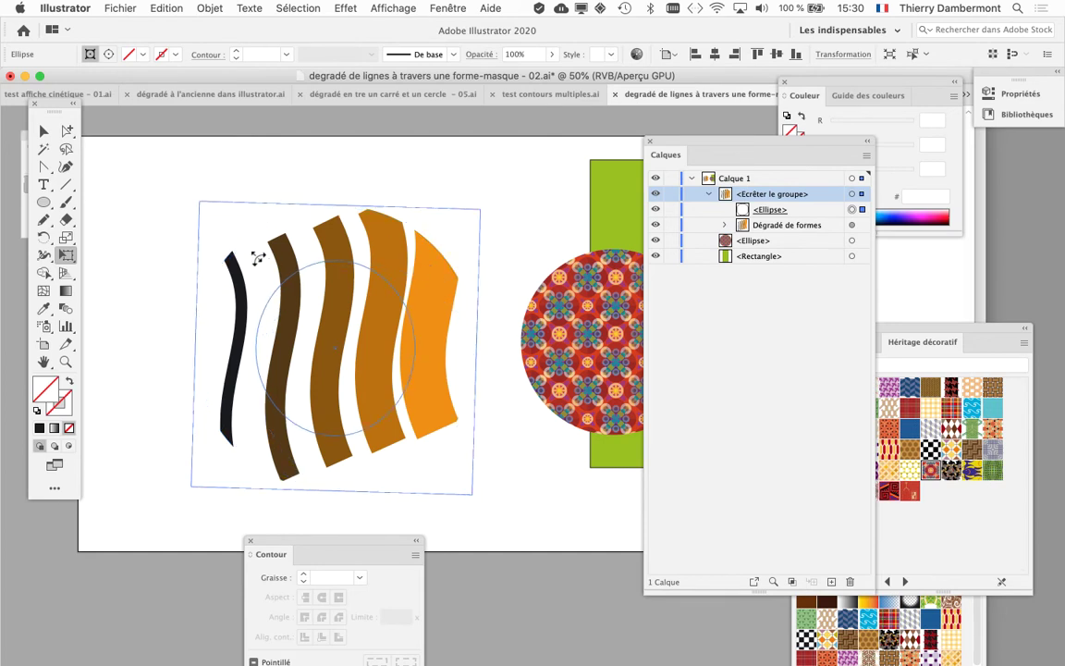
pyautogui.moveTo(254, 256); pyautogui.dragTo(255, 255)
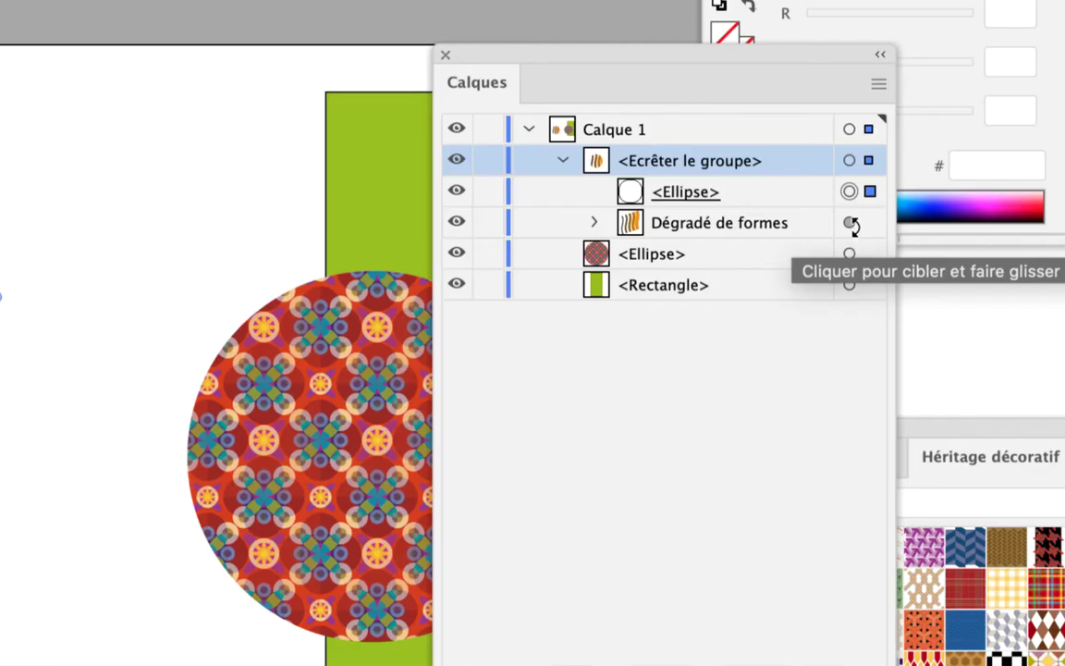
# Retarget the Dégradé de formes blend, rotate it diagonally inside the circle, then deselect.
pyautogui.click(850, 223)
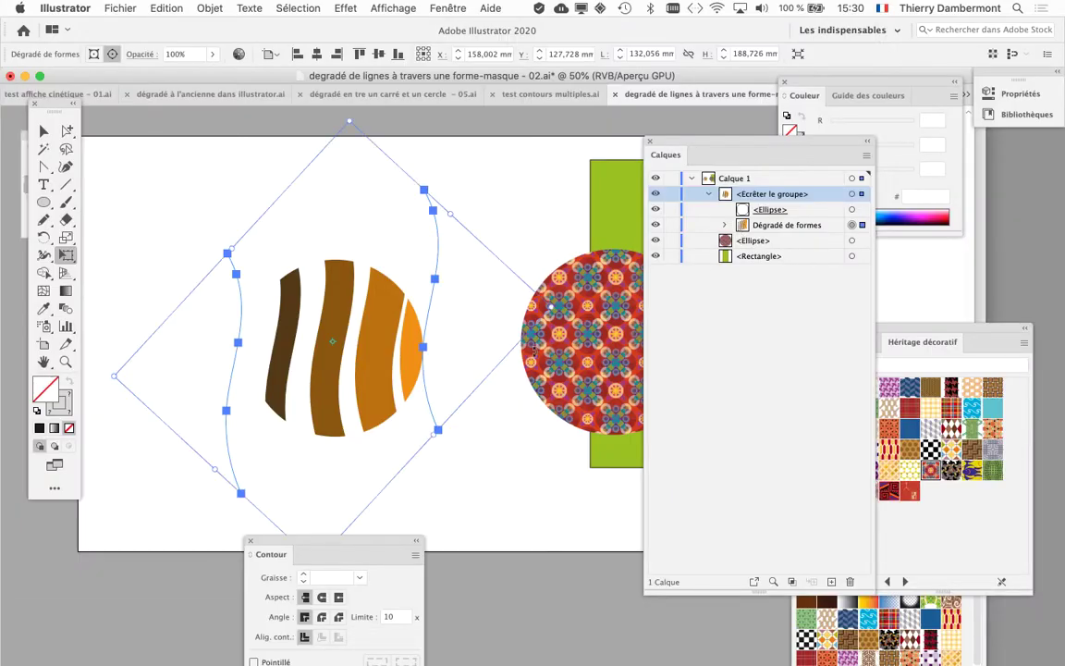
pyautogui.moveTo(454, 468); pyautogui.dragTo(470, 473)
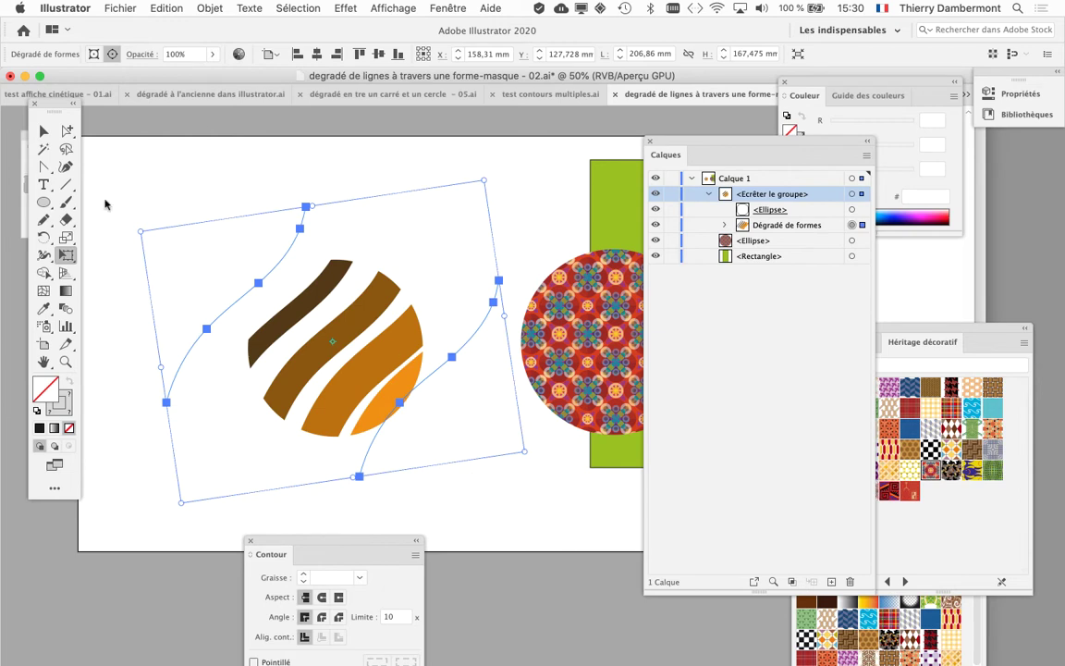
pyautogui.moveTo(145, 232); pyautogui.dragTo(178, 252)
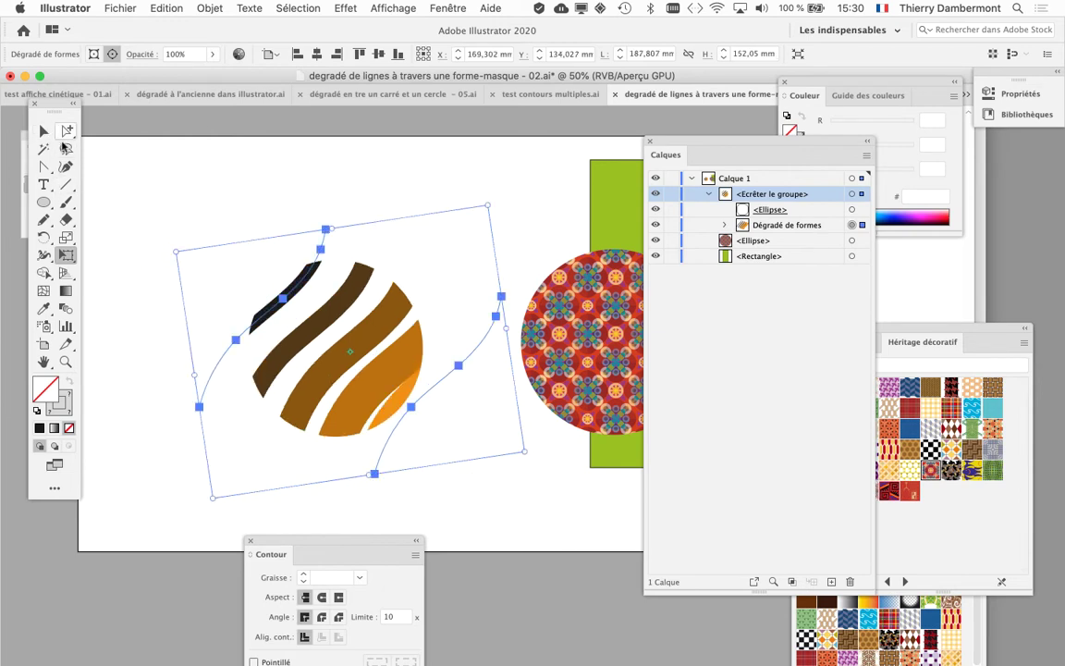
pyautogui.click(45, 132)
pyautogui.click(220, 218)
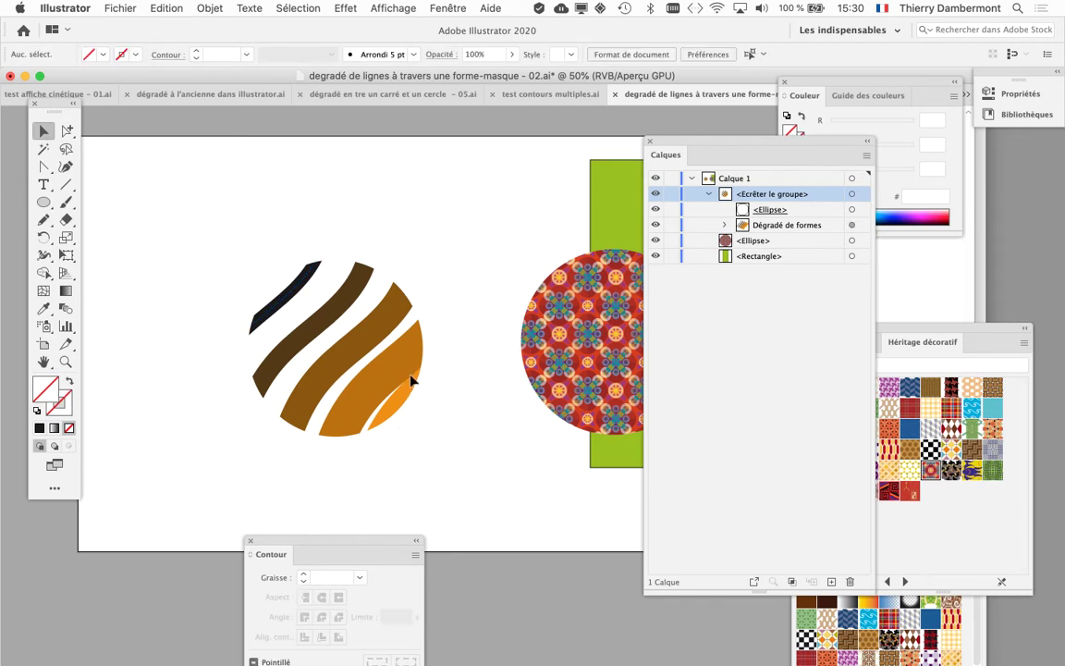
# Undo the extra rotation, deselect the blend, and start then cancel a Save As.
pyautogui.hotkey('ctrl', 'z')
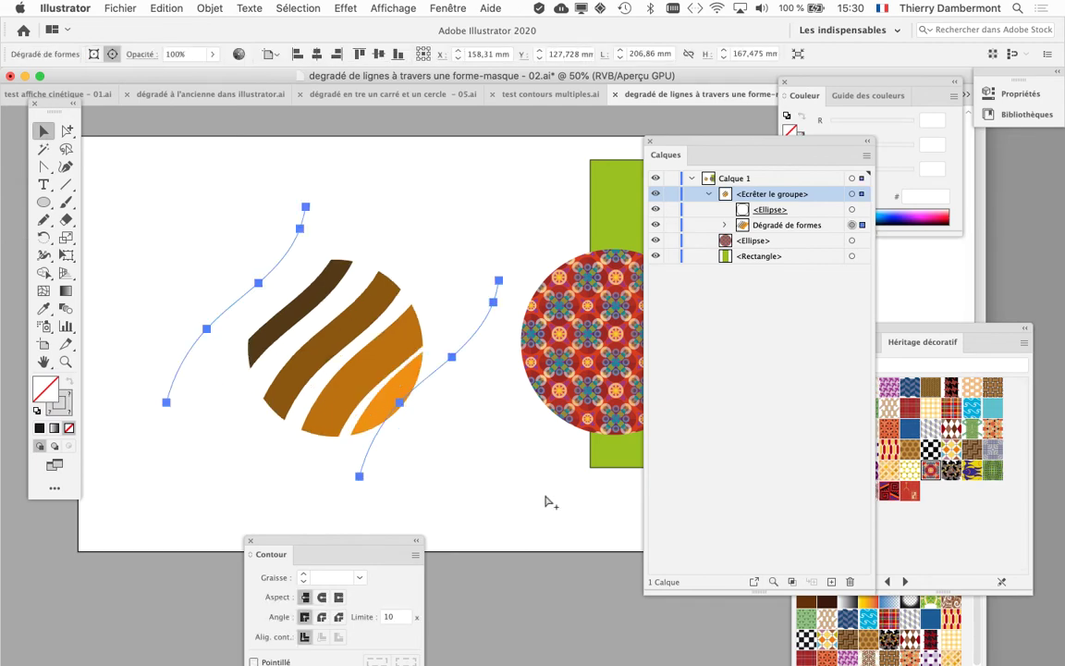
pyautogui.click(544, 502)
pyautogui.click(120, 8)
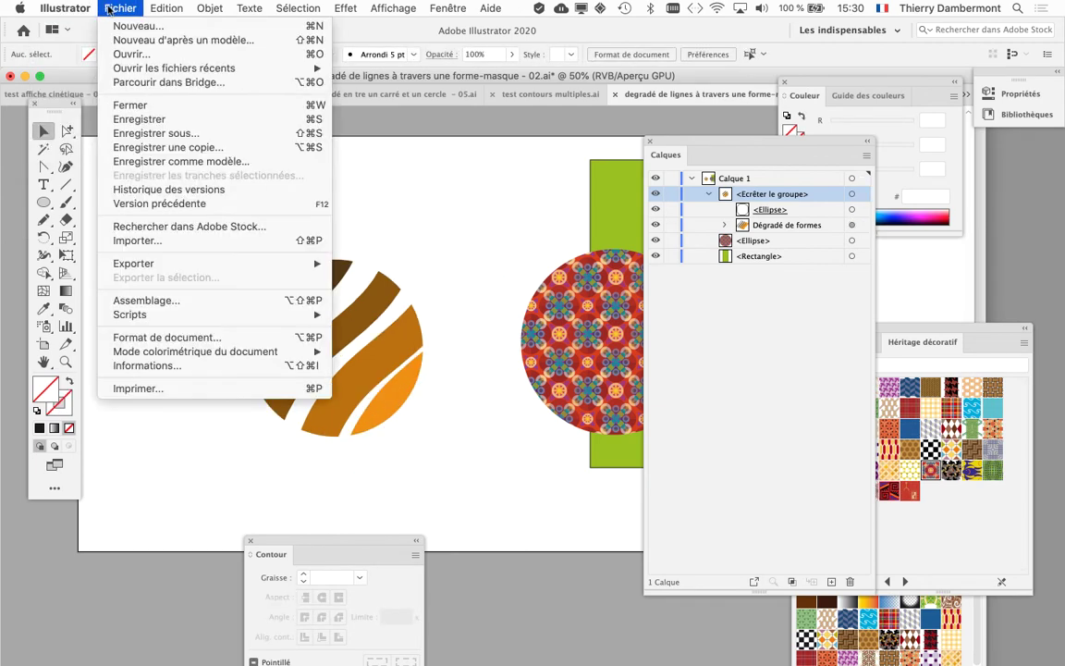
pyautogui.click(171, 129)
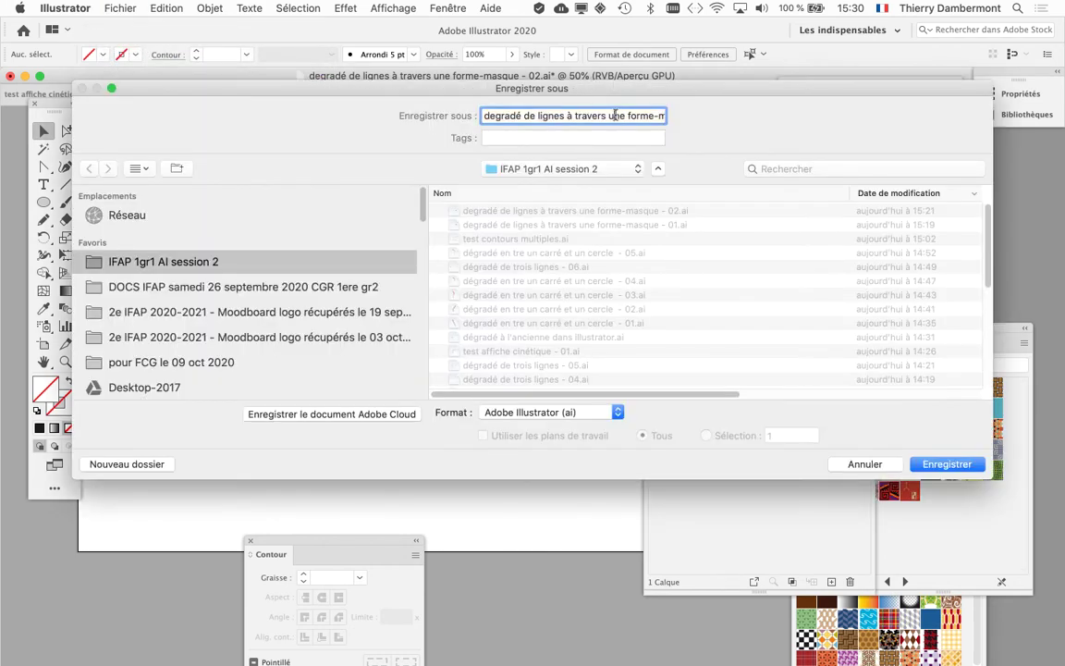
pyautogui.press('Escape')
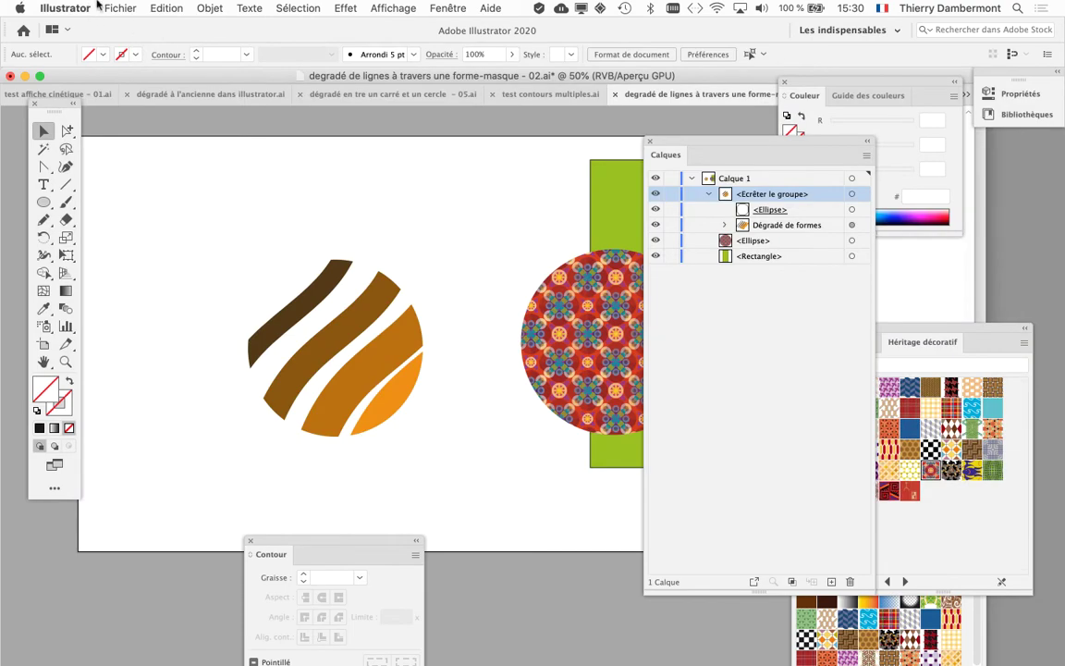
# Save As 'degradé de lignes à travers une forme-masque - 03.ai', changing the version 02 to 03.
pyautogui.click(109, 8)
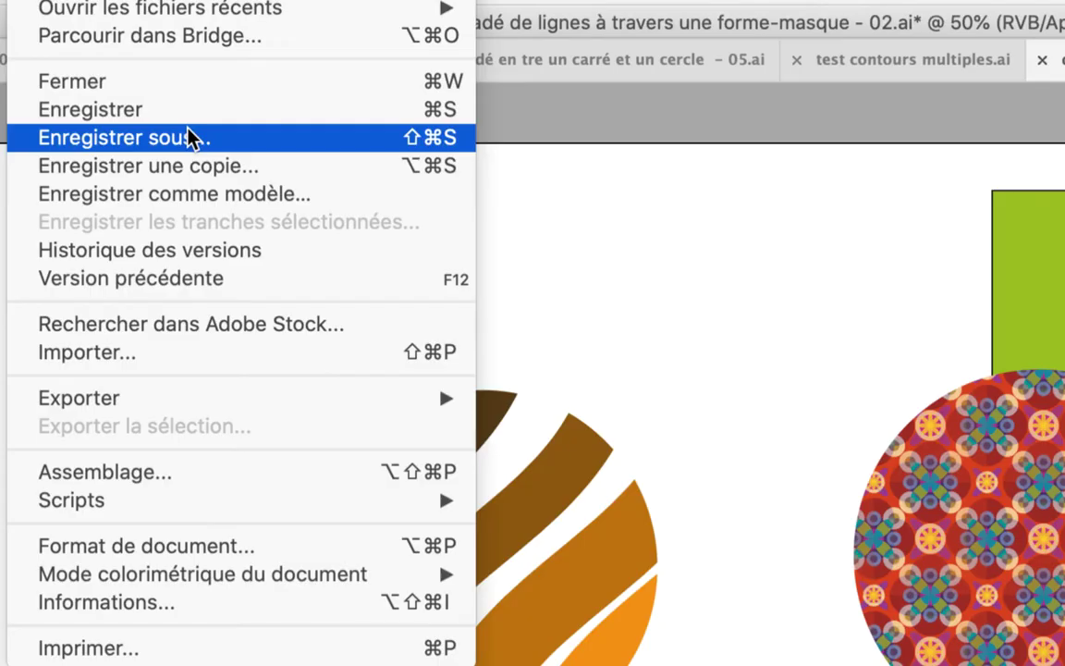
pyautogui.click(190, 137)
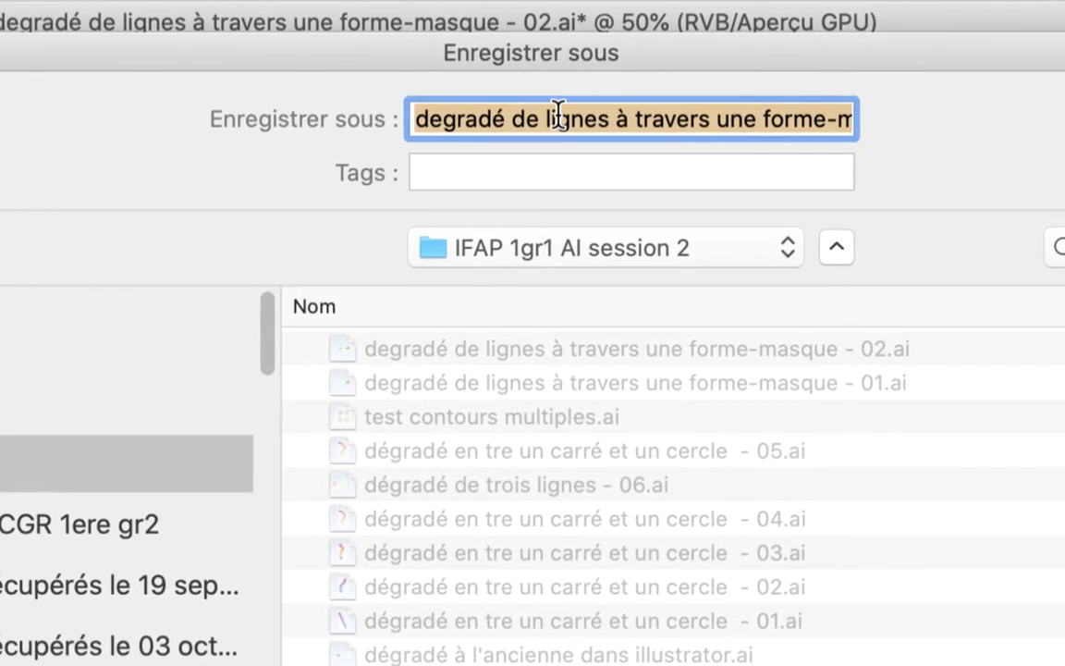
pyautogui.click(559, 117)
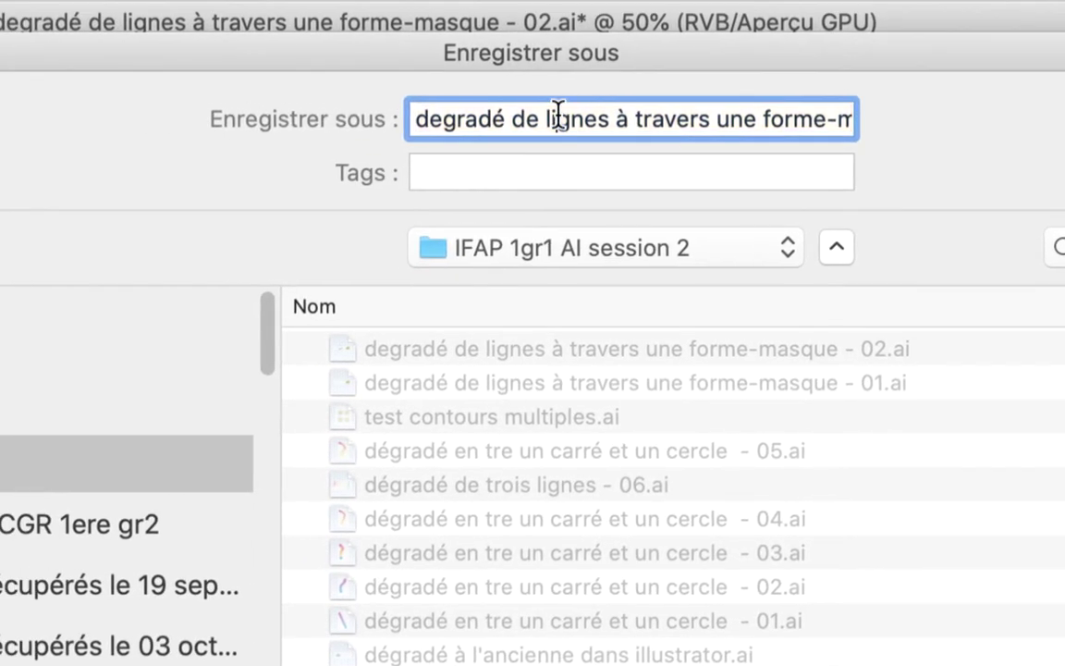
pyautogui.click(572, 118)
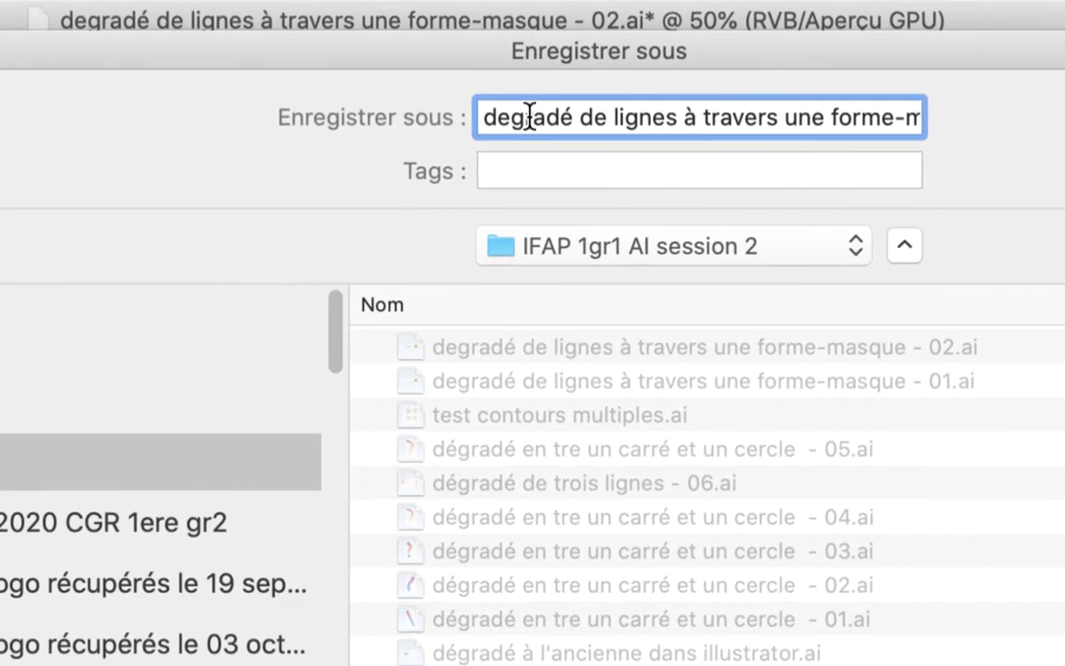
pyautogui.moveTo(549, 118); pyautogui.dragTo(561, 118)
pyautogui.click(577, 118)
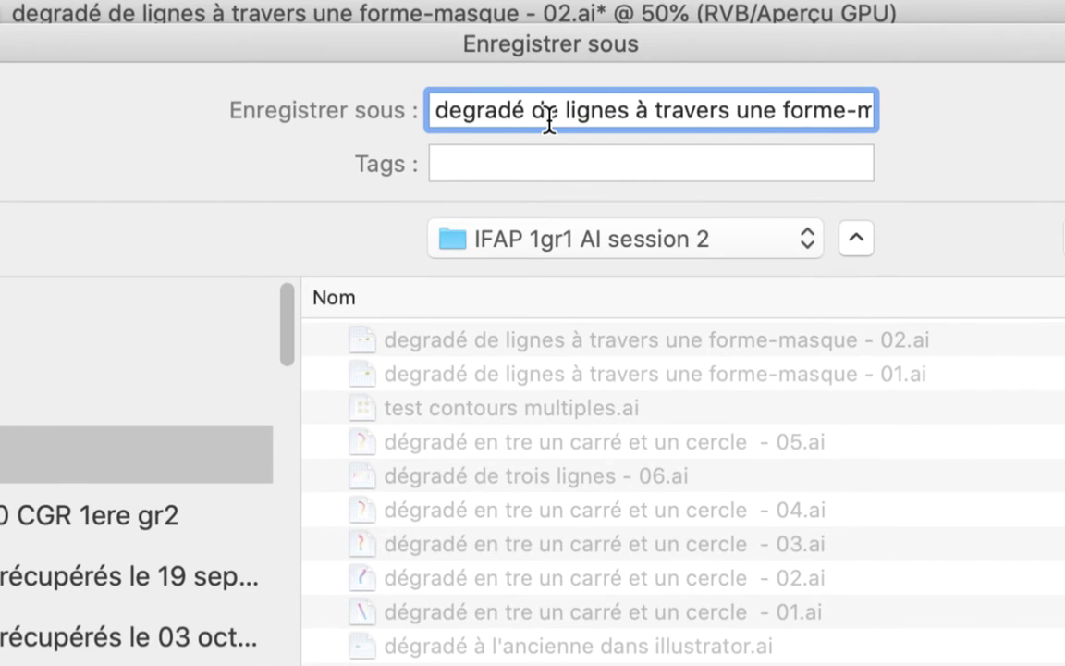
pyautogui.press('Down')
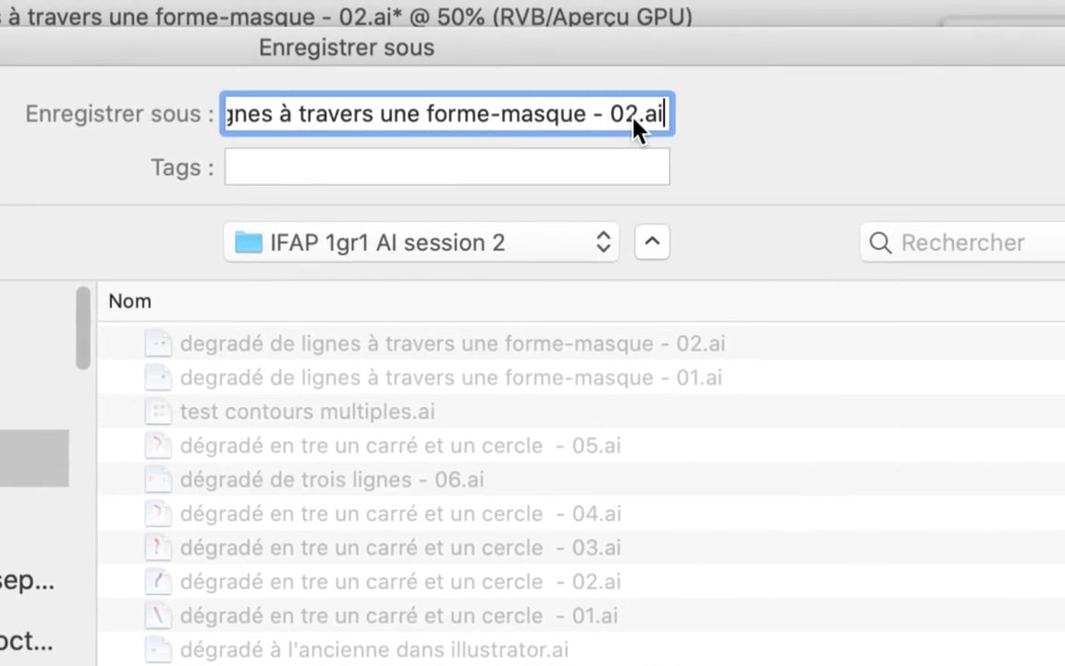
pyautogui.moveTo(845, 114); pyautogui.dragTo(833, 114)
pyautogui.write('3')
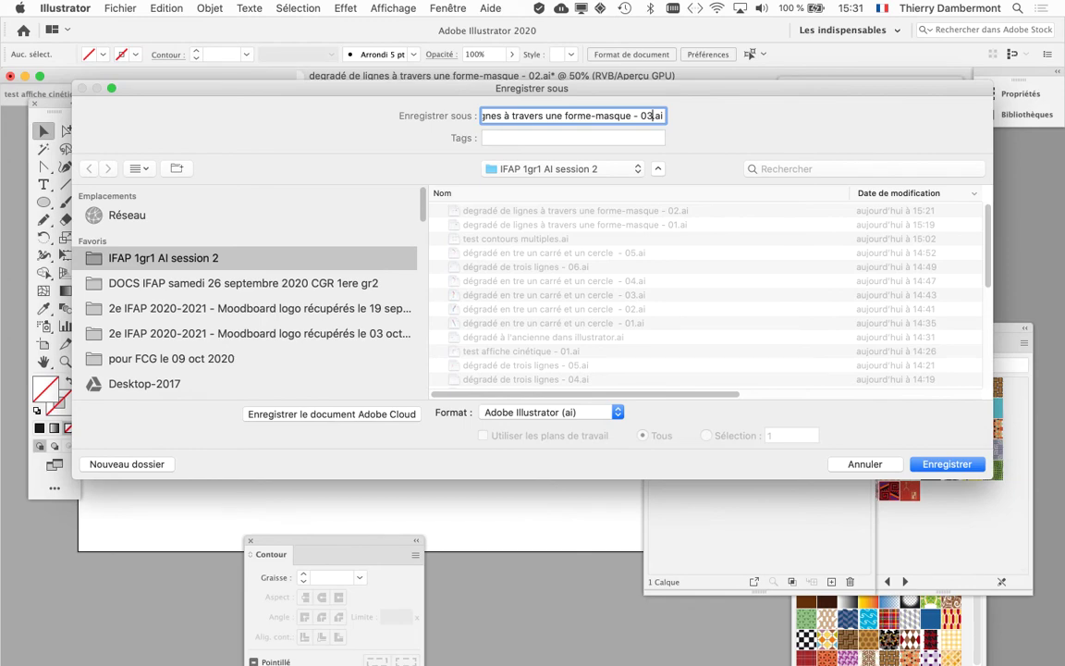
pyautogui.press('Return')
pyautogui.press('Return')
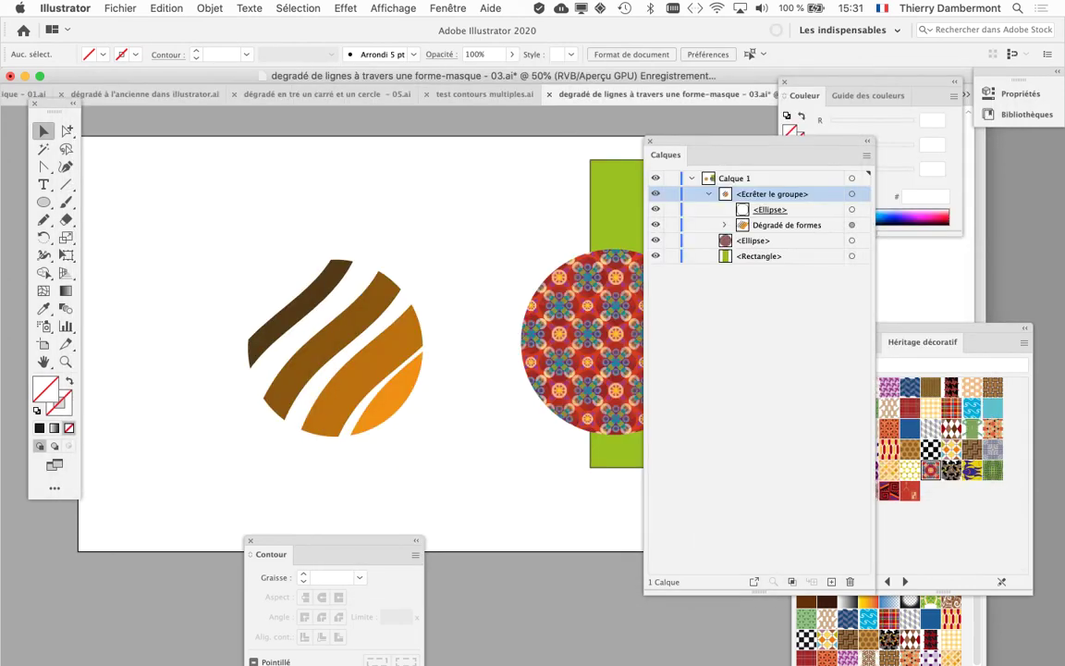
pyautogui.click(119, 8)
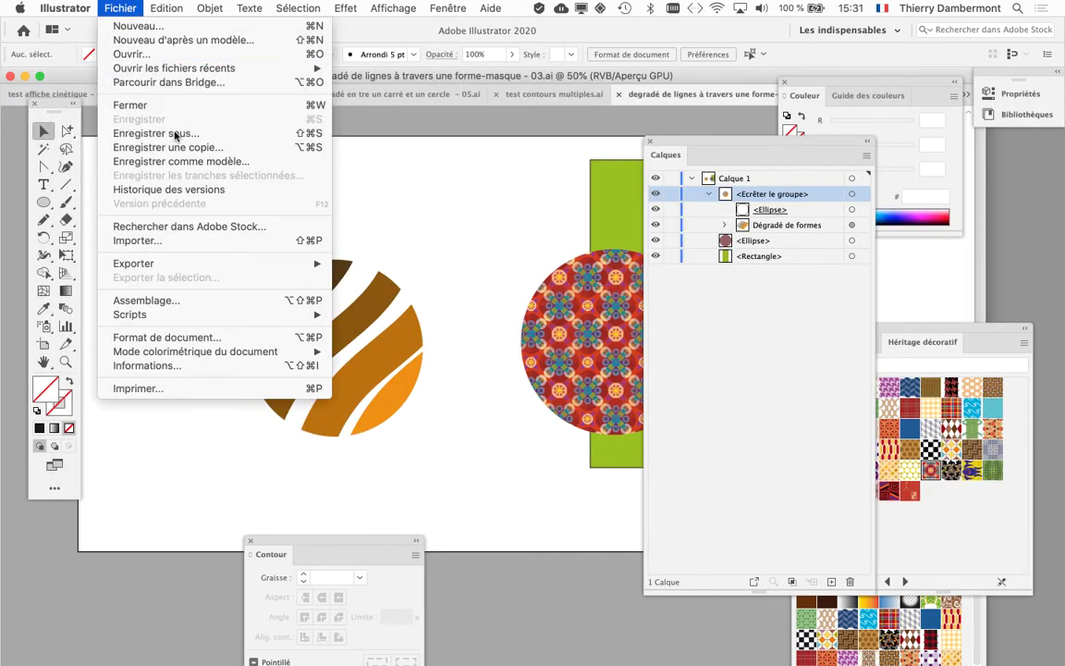
pyautogui.press('Escape')
pyautogui.press('super+shift+s')
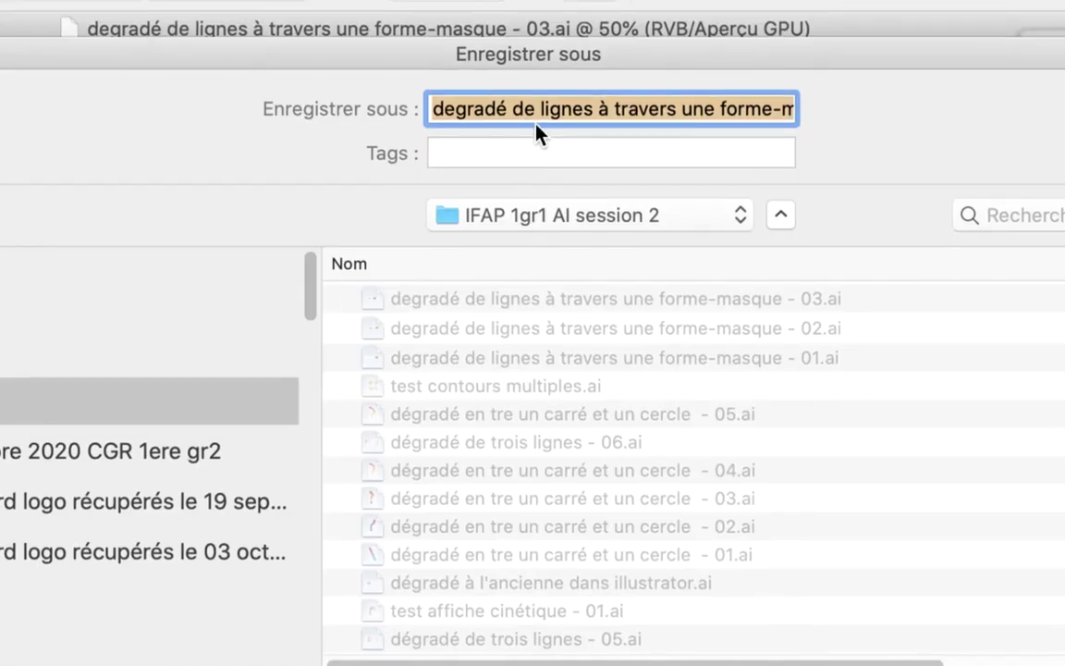
pyautogui.click(540, 121)
pyautogui.press('End')
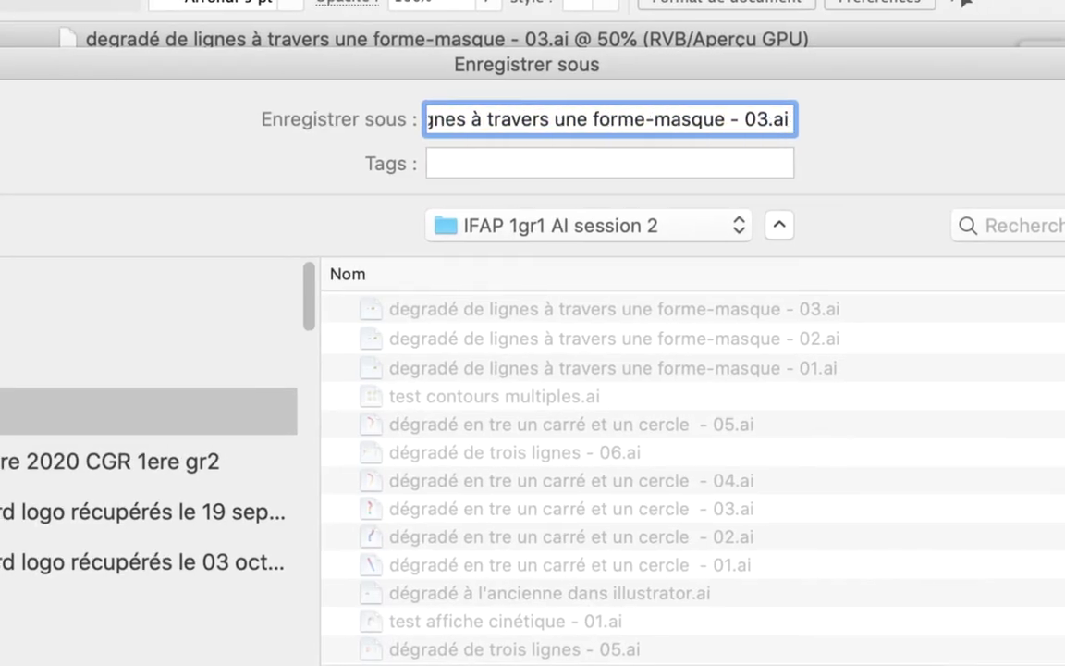
pyautogui.moveTo(612, 118); pyautogui.dragTo(621, 119)
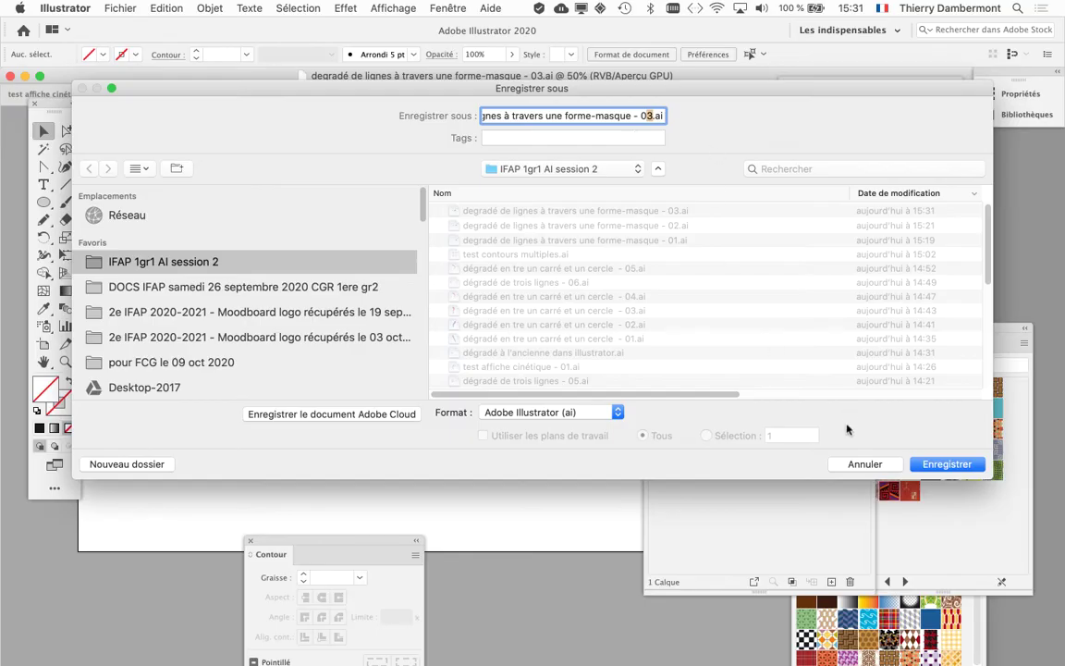
pyautogui.click(865, 464)
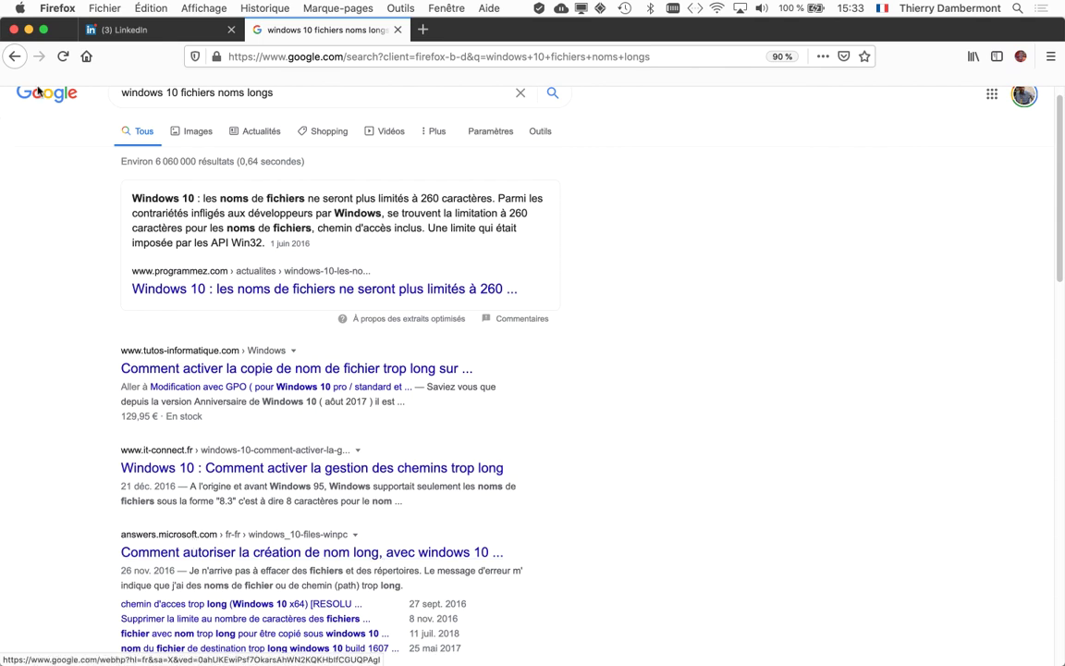
# Minimize the Firefox window with the long file-name search to return to Illustrator.
pyautogui.click(30, 31)
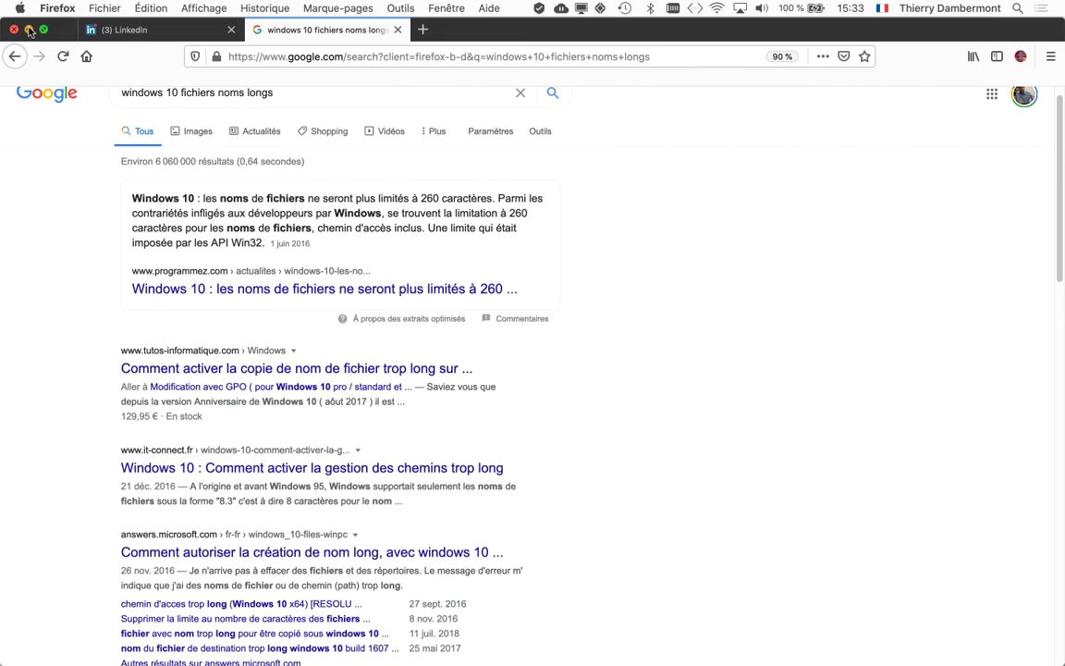